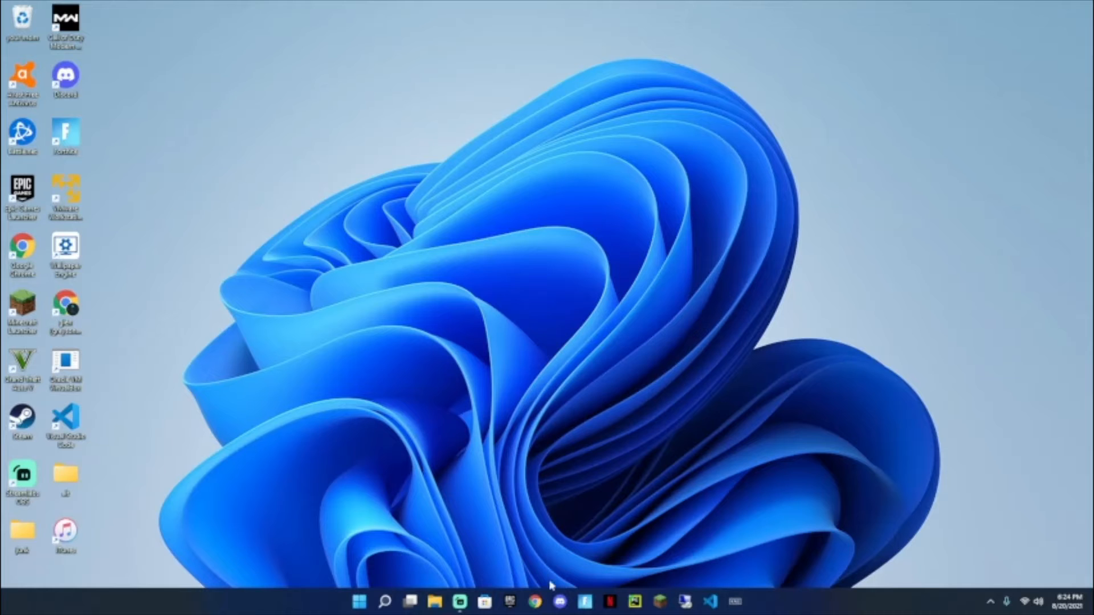
- Open Chrome, go to virtualbox.org and open the VirtualBox 6.1 download page
{"action": "left_click", "coordinate": [536, 602]}
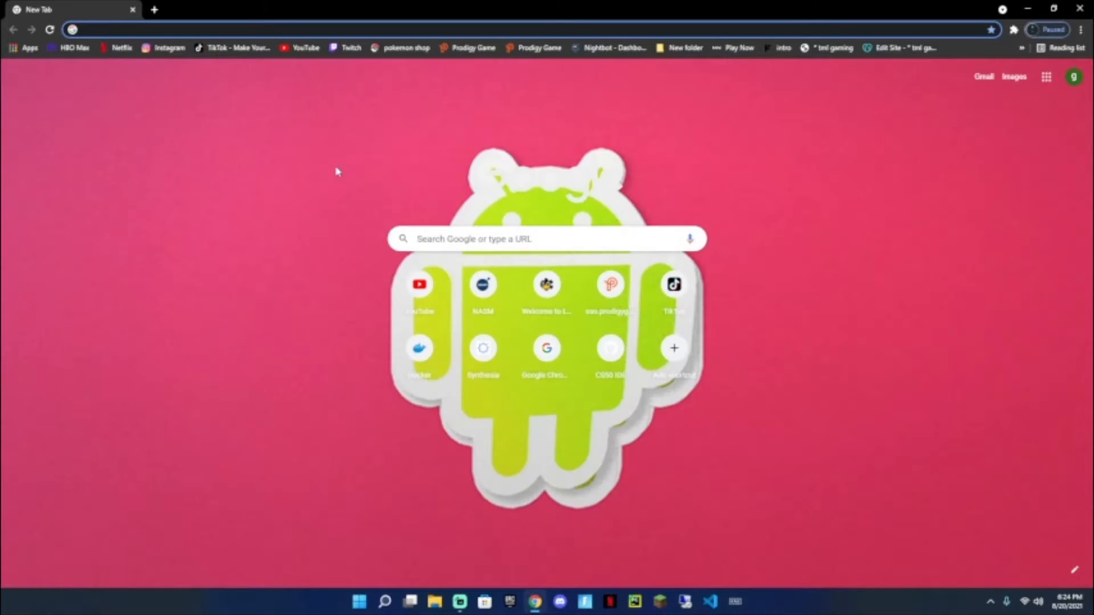
{"action": "type", "text": "V"}
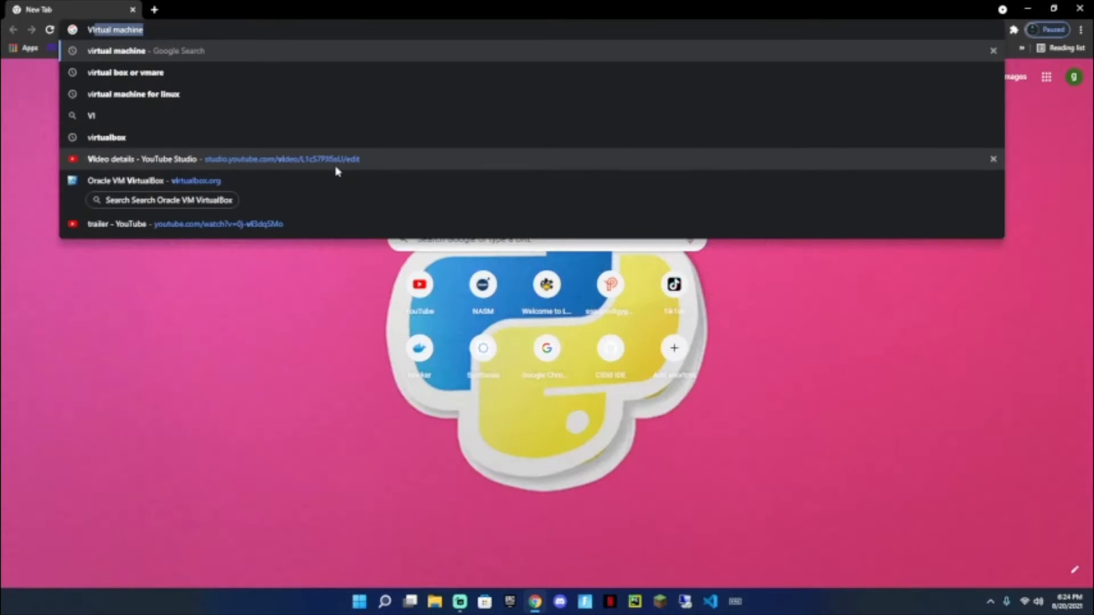
{"action": "type", "text": "IRTUA"}
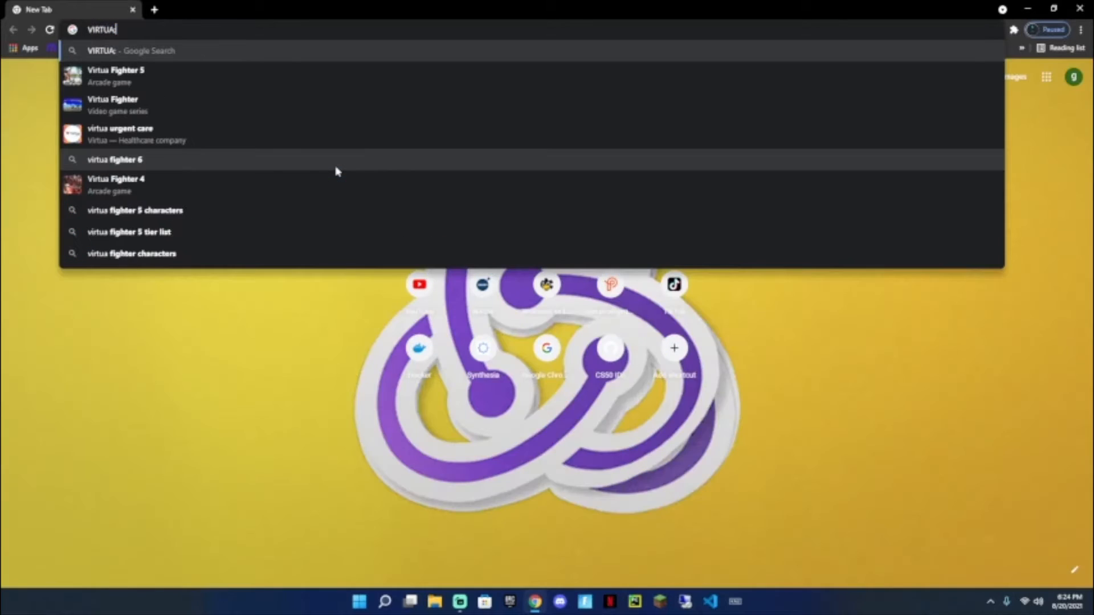
{"action": "type", "text": "L"}
{"action": "left_click", "coordinate": [298, 139]}
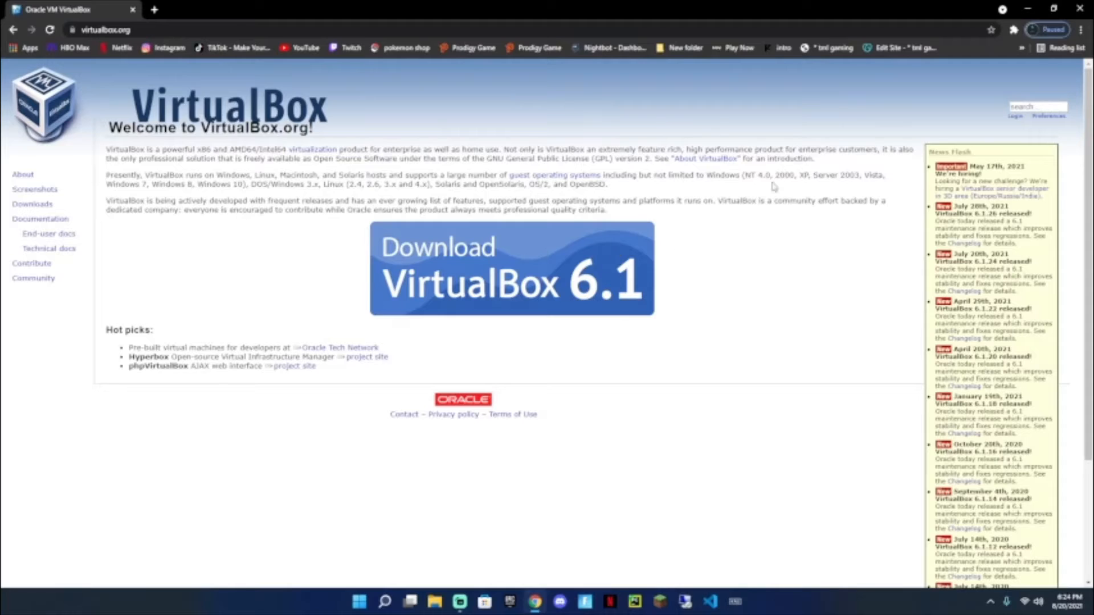
{"action": "left_click", "coordinate": [385, 311]}
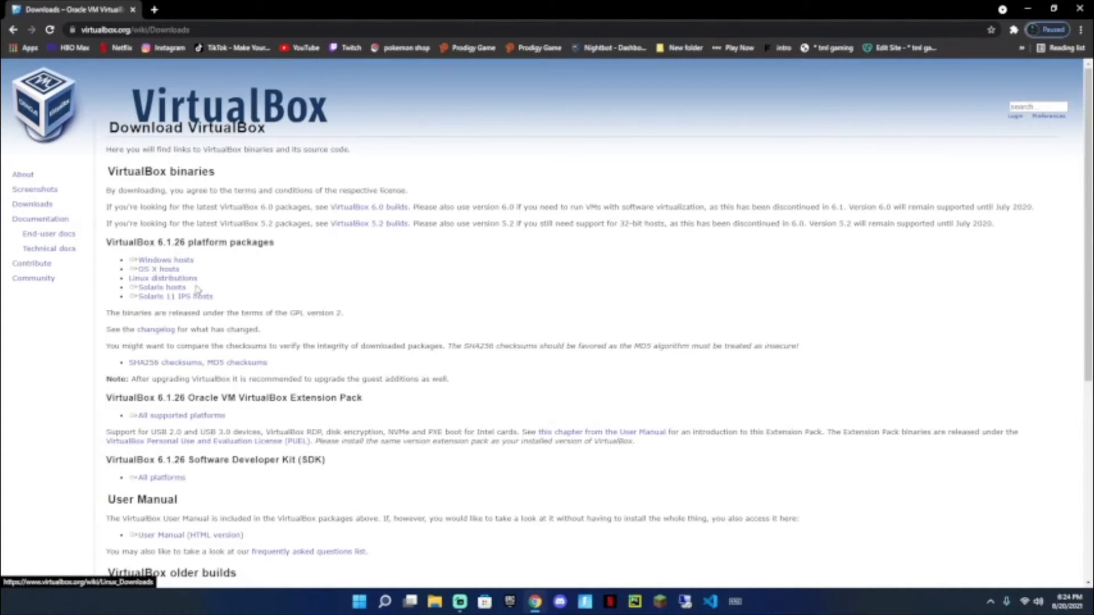
- View the VirtualBox packages for Linux distributions, return to the main download page and minimize the browser
{"action": "left_click", "coordinate": [171, 278]}
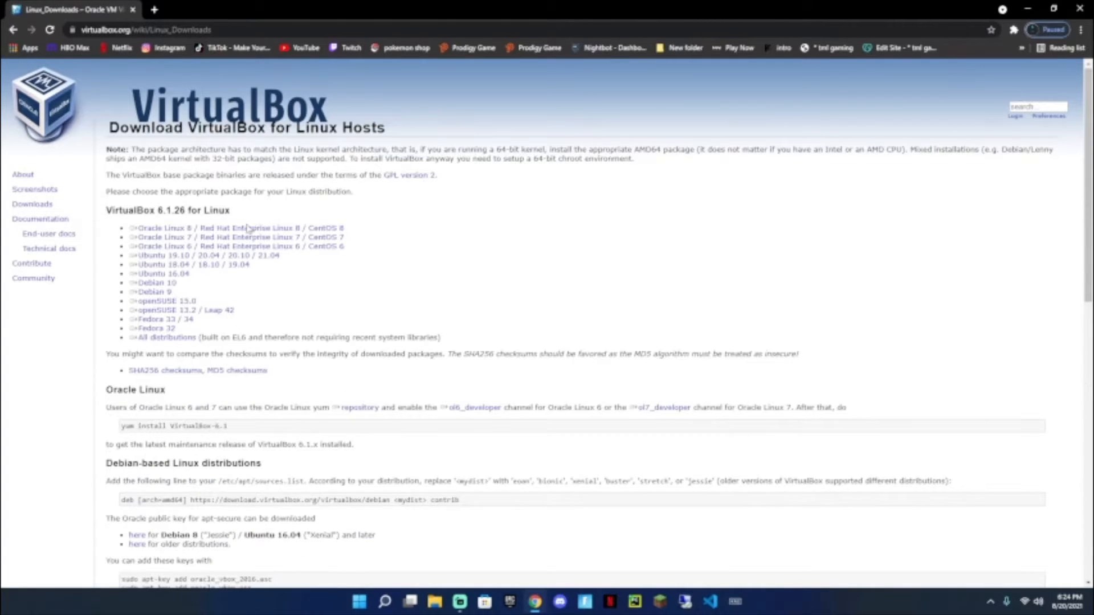
{"action": "left_click", "coordinate": [14, 30]}
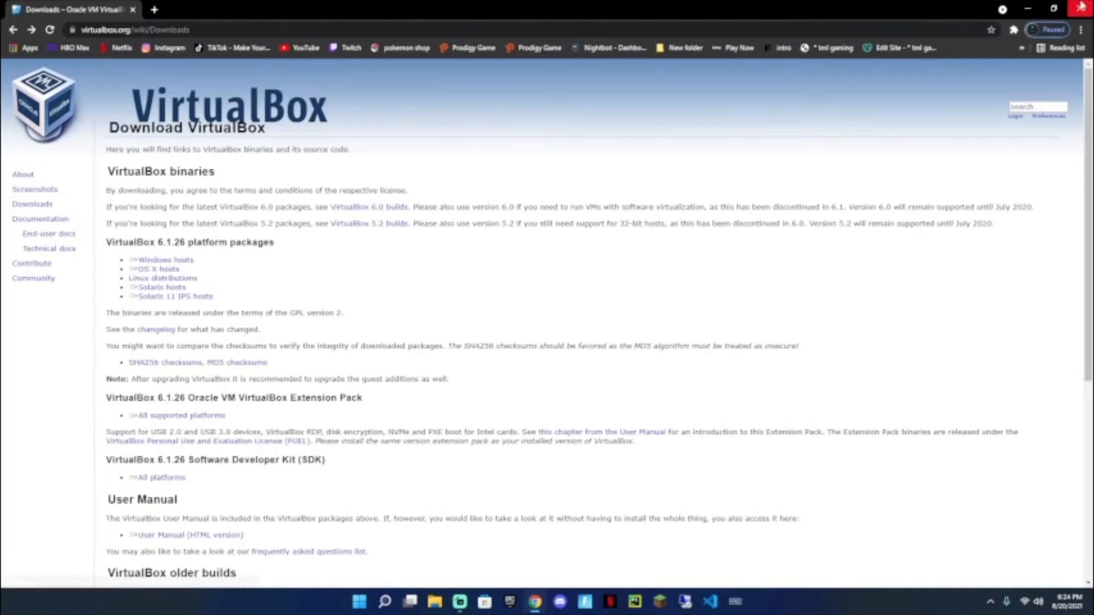
{"action": "left_click", "coordinate": [1025, 9]}
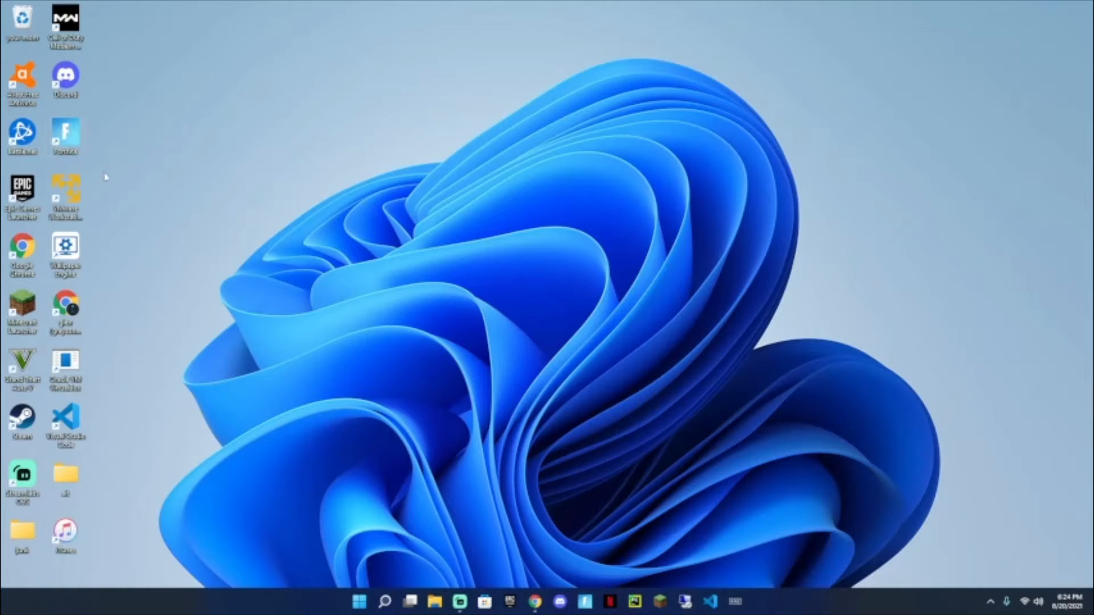
{"action": "left_click", "coordinate": [384, 600]}
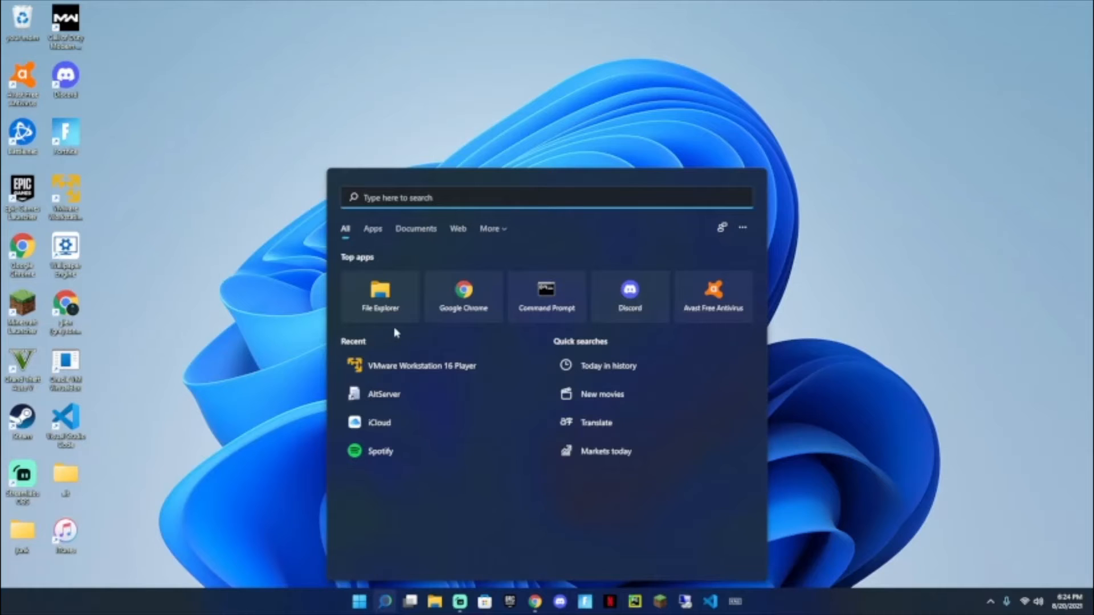
{"action": "type", "text": "V"}
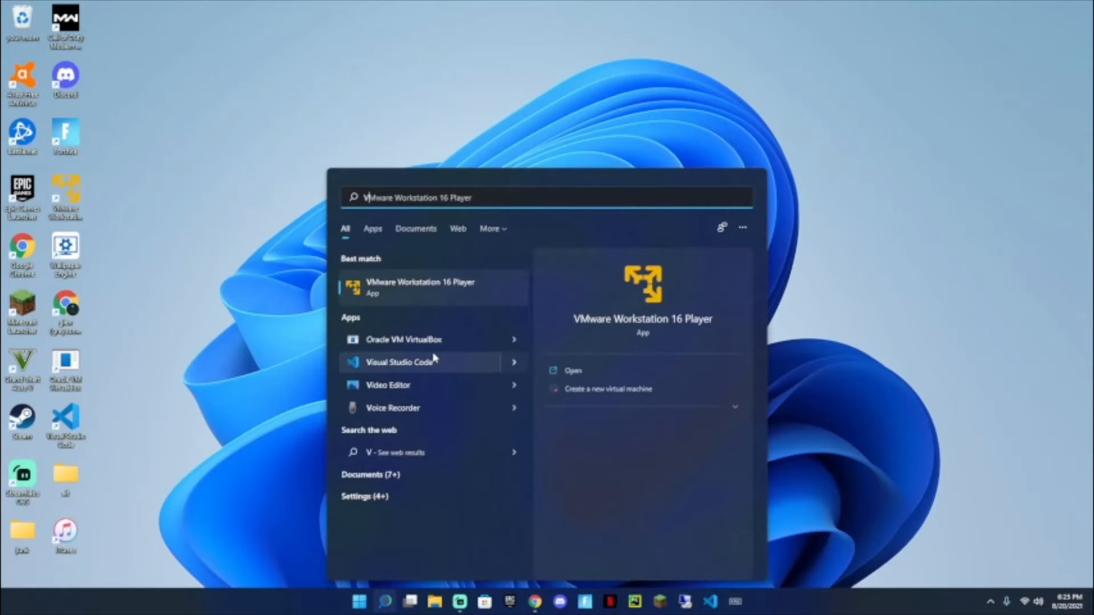
{"action": "type", "text": "i"}
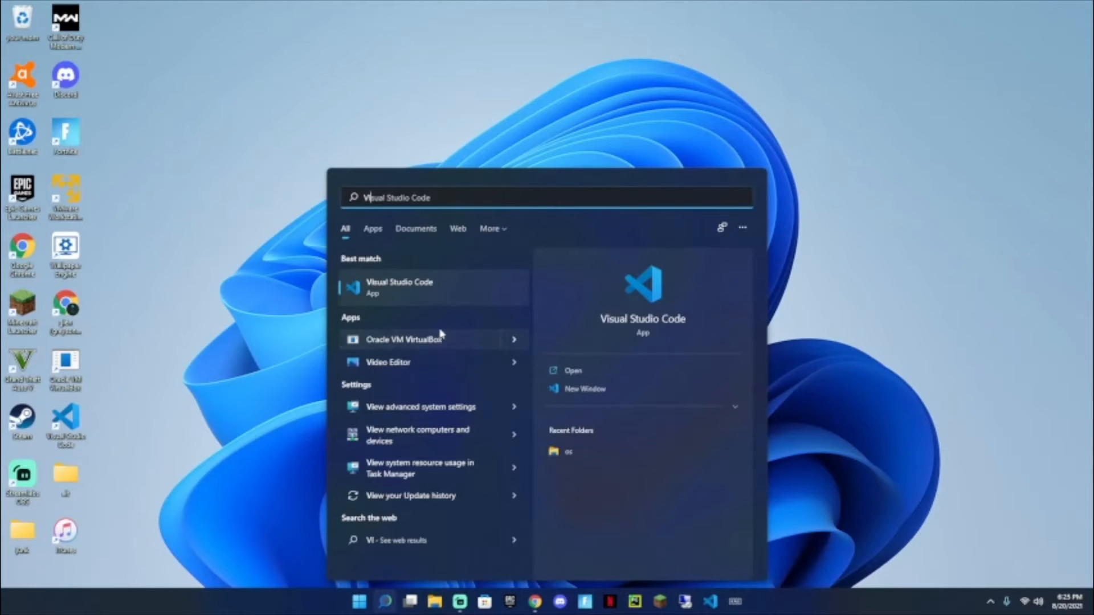
{"action": "key", "text": "BackSpace"}
{"action": "key", "text": "BackSpace"}
{"action": "key", "text": "Escape"}
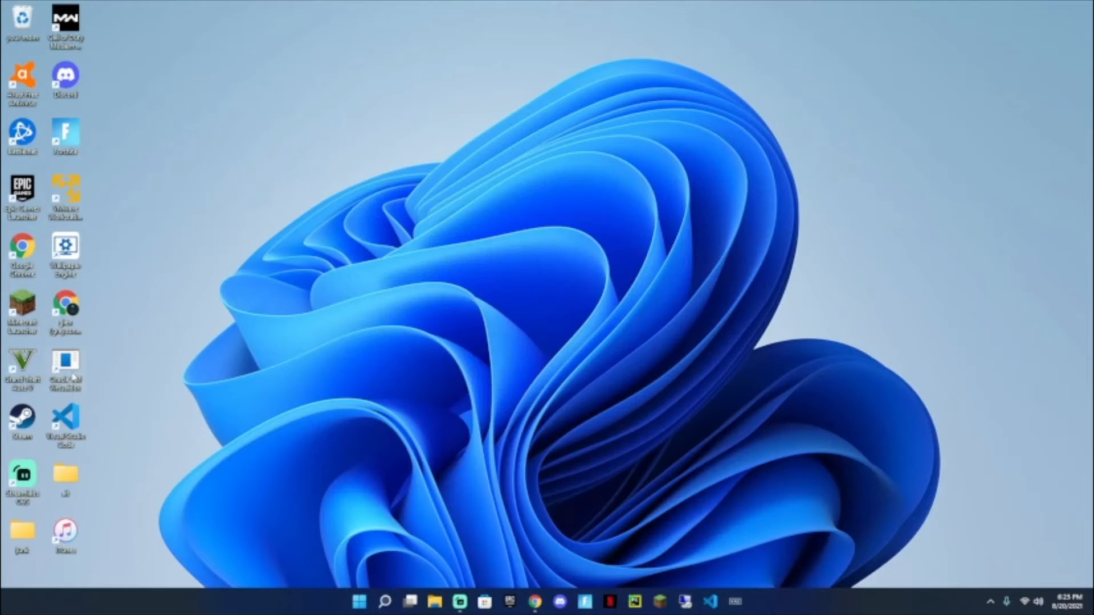
- Try to start Oracle VM VirtualBox from its desktop shortcut and delete that shortcut from the desktop
{"action": "double_click", "coordinate": [72, 379]}
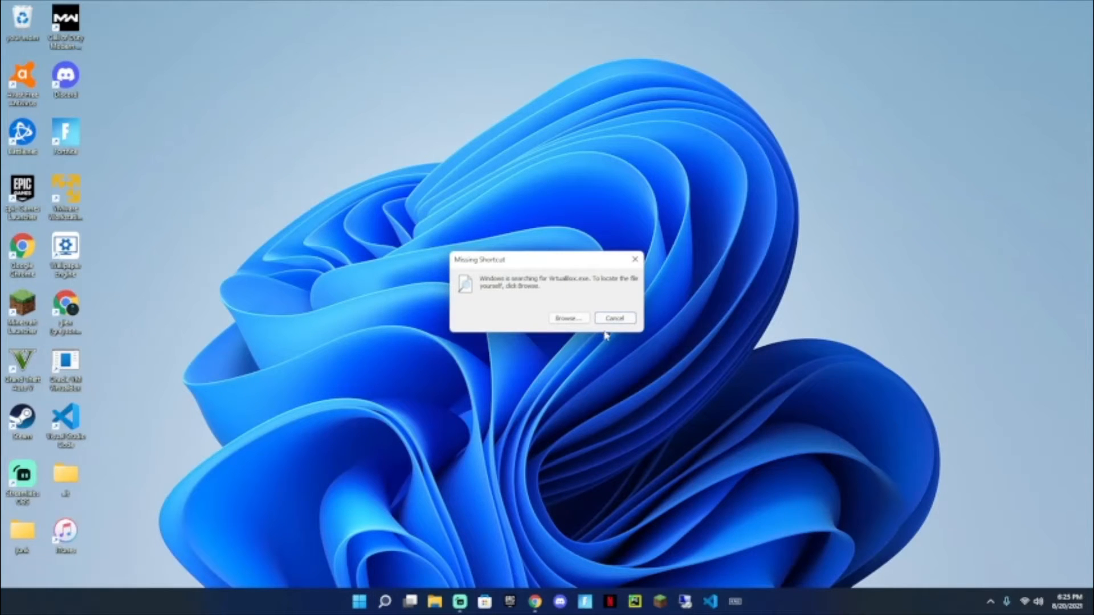
{"action": "left_click", "coordinate": [566, 318]}
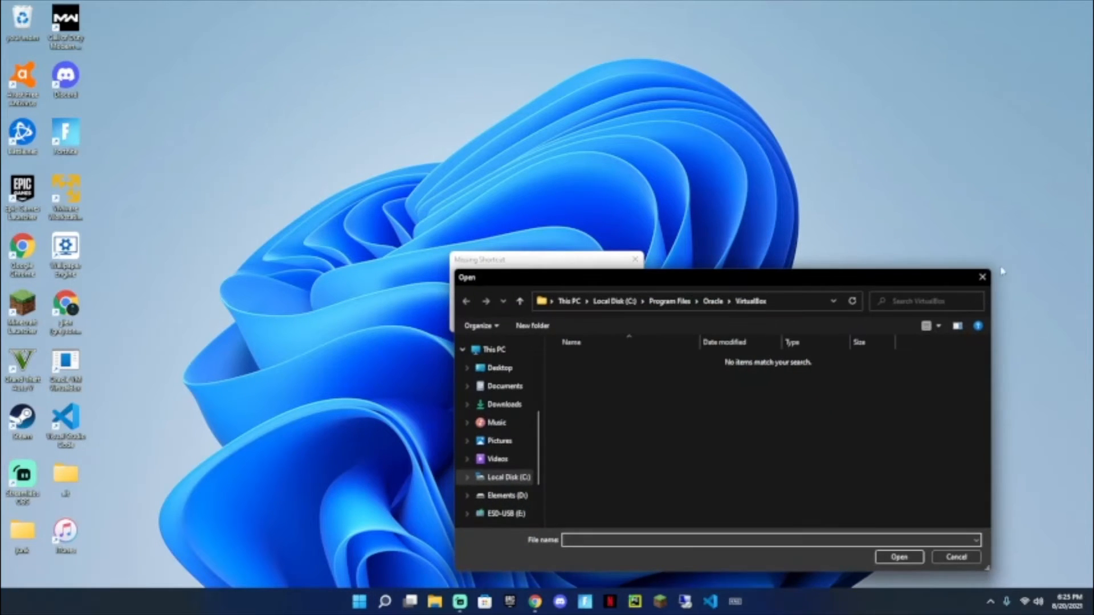
{"action": "left_click", "coordinate": [980, 278]}
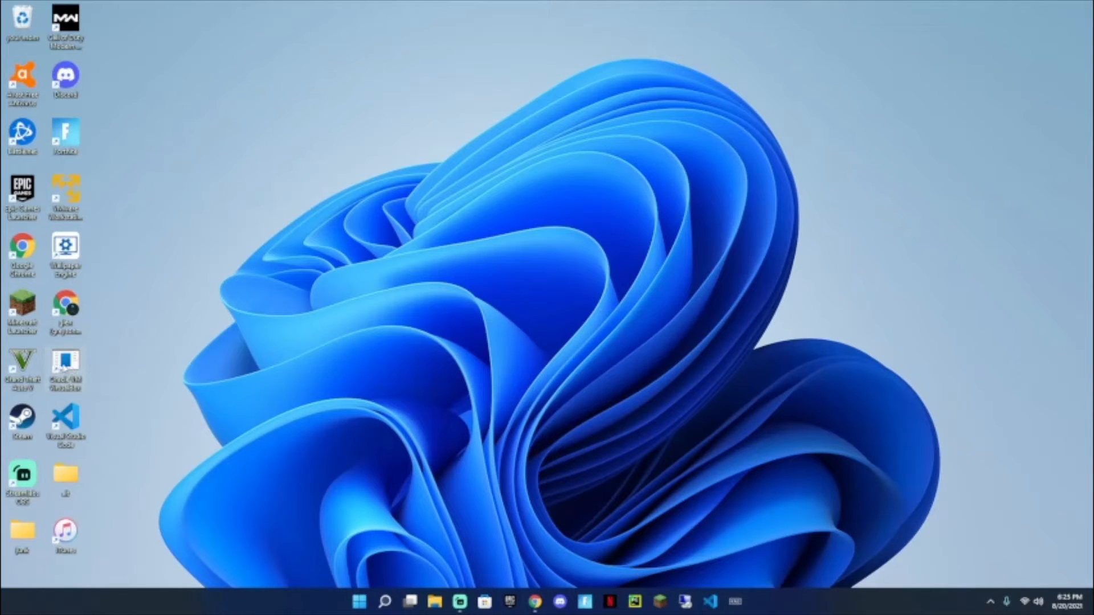
{"action": "right_click", "coordinate": [65, 366]}
{"action": "left_click", "coordinate": [170, 377]}
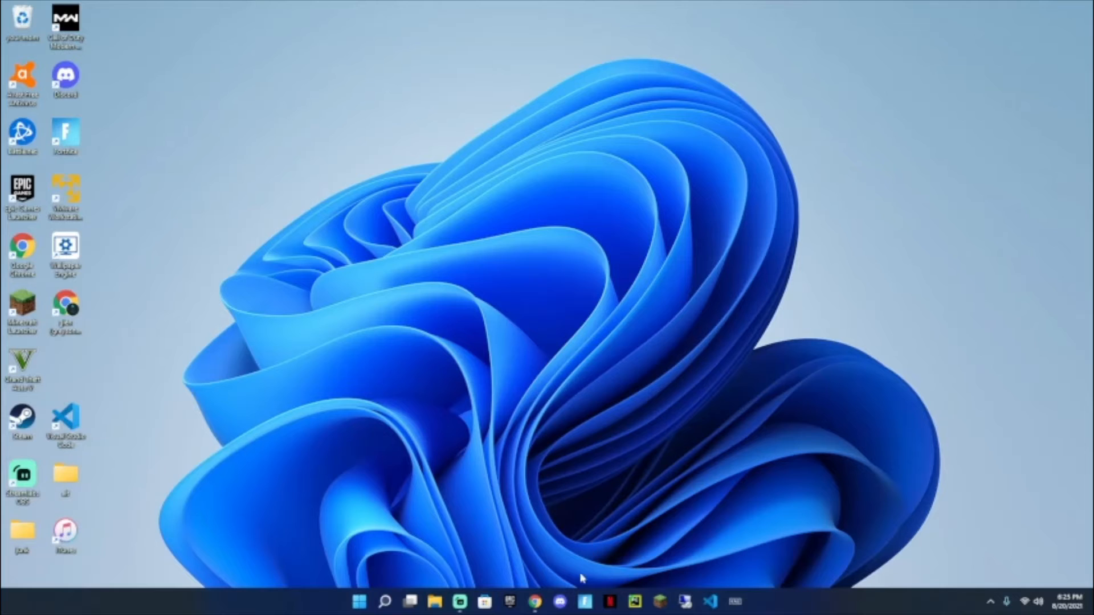
- Switch back to Chrome and download the VirtualBox 6.1.26 installer for Windows hosts
{"action": "left_click", "coordinate": [540, 601]}
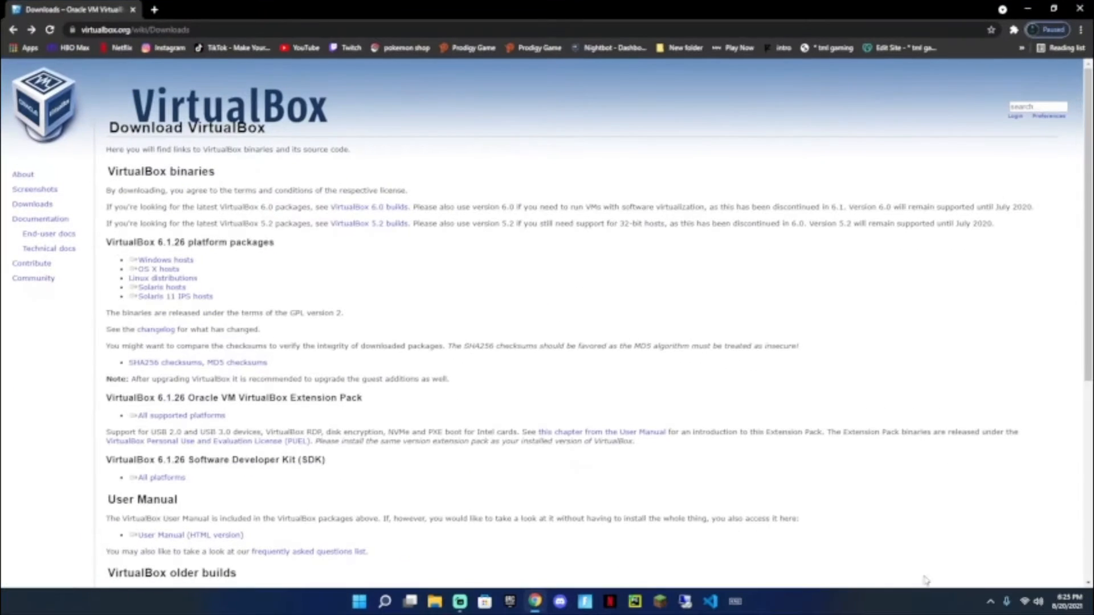
{"action": "left_click", "coordinate": [186, 261]}
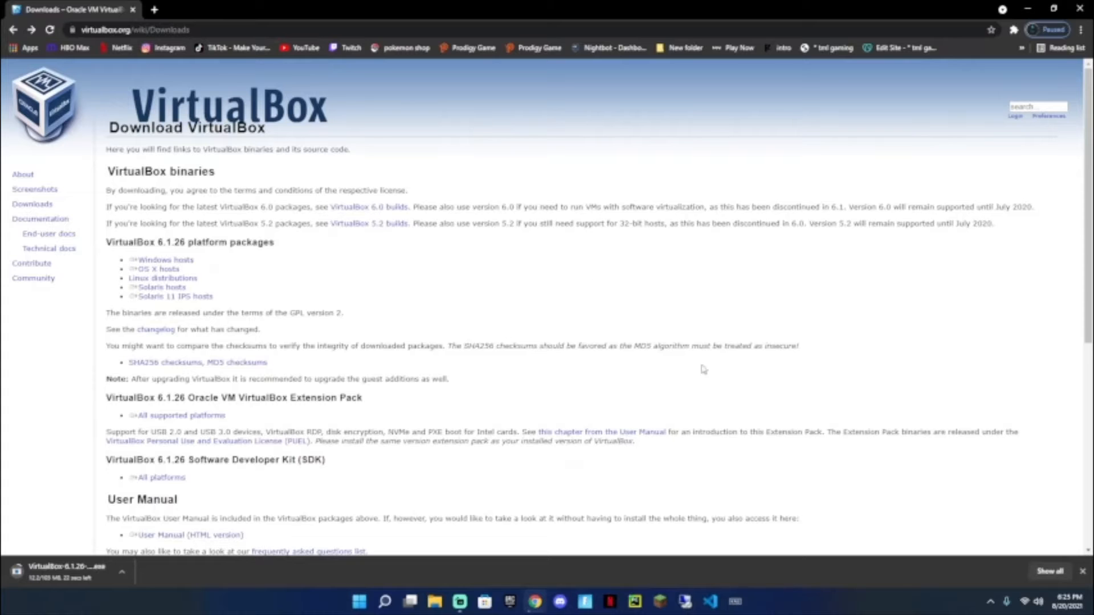
- Search for kali.org in a new browser tab and open the Kali Linux website
{"action": "left_click", "coordinate": [160, 8]}
{"action": "type", "text": "HALI"}
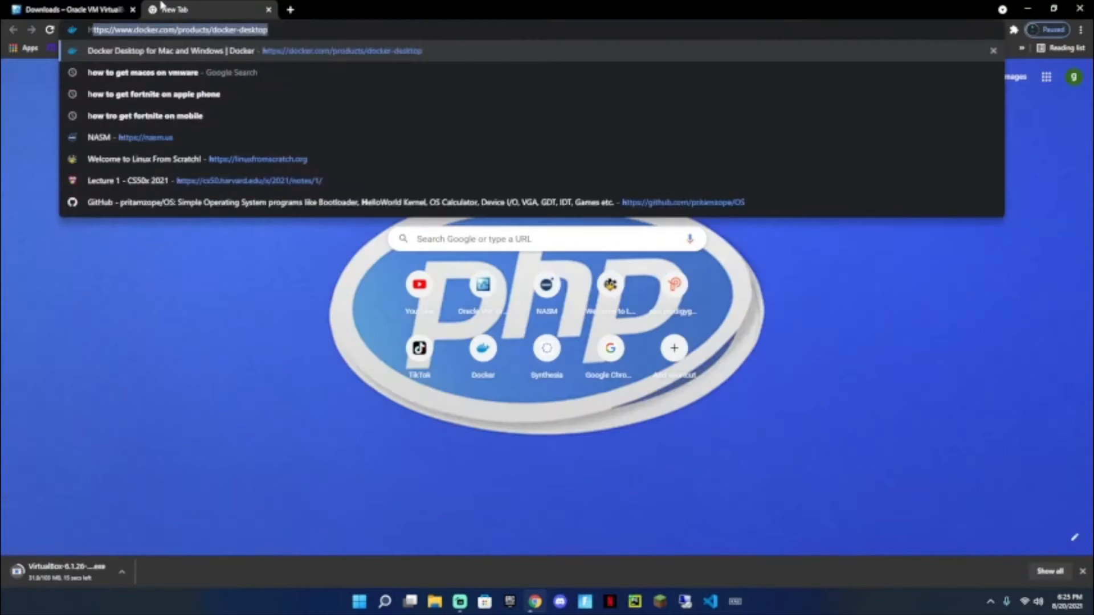
{"action": "key", "text": "BackSpace"}
{"action": "key", "text": "BackSpace"}
{"action": "key", "text": "BackSpace"}
{"action": "key", "text": "BackSpace"}
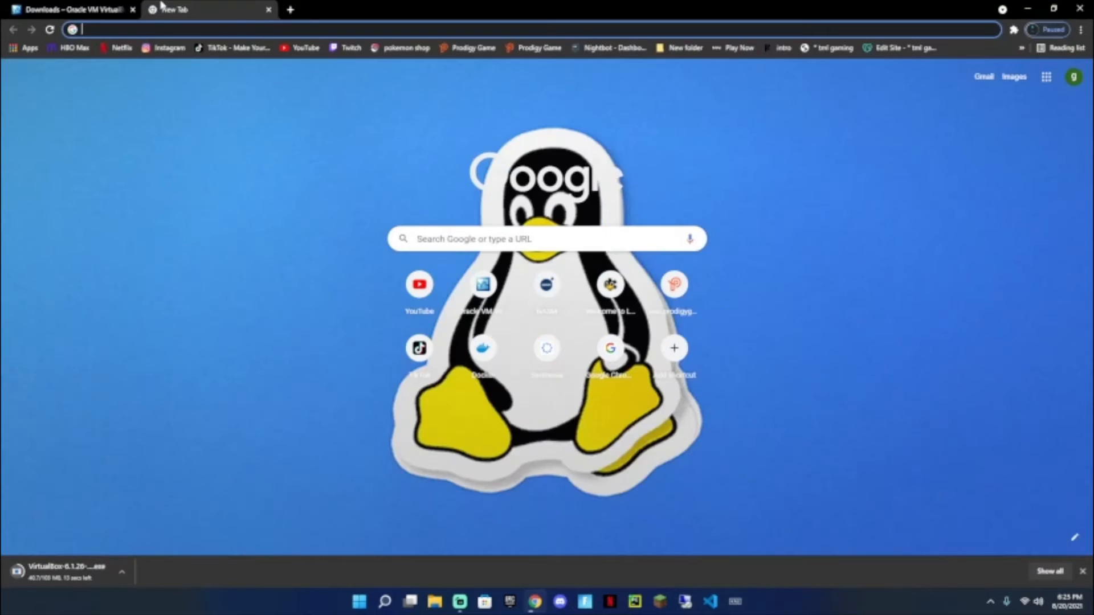
{"action": "type", "text": "kali"}
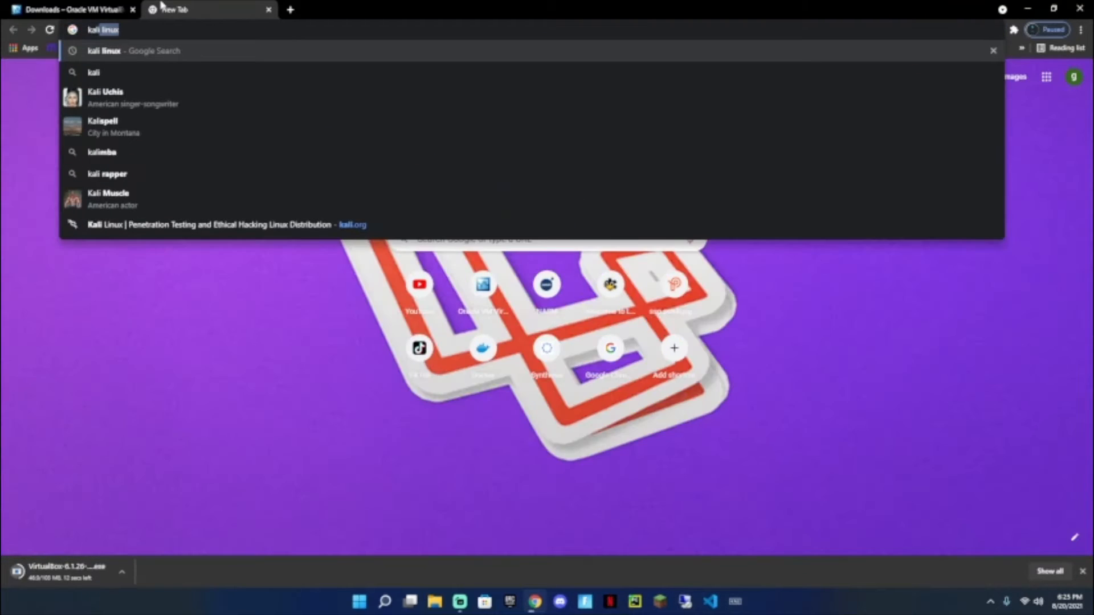
{"action": "key", "text": "BackSpace"}
{"action": "type", "text": ",org"}
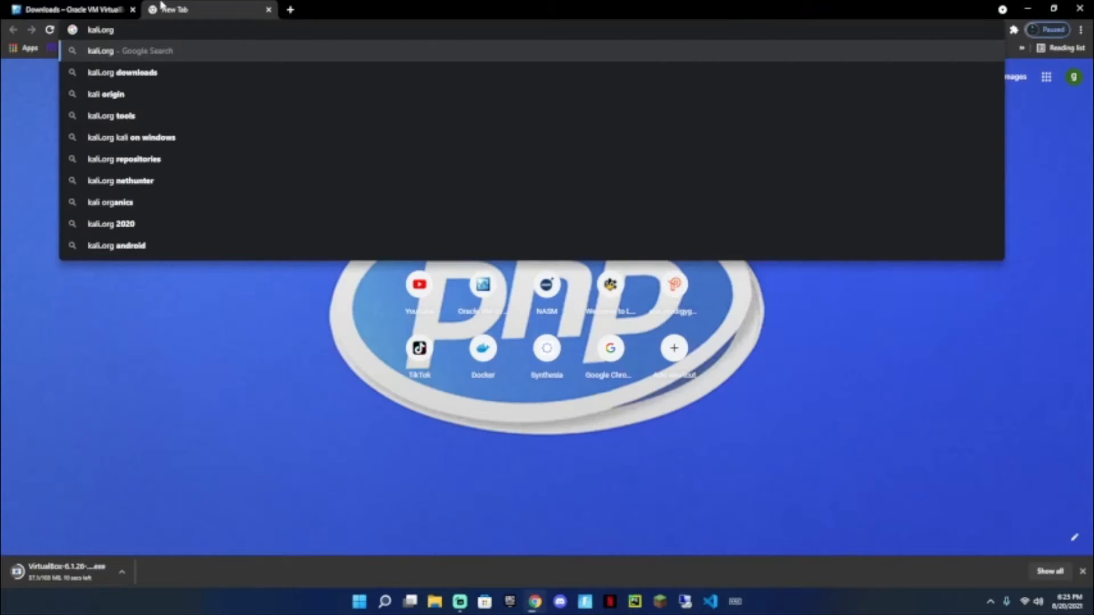
{"action": "key", "text": "Return"}
{"action": "left_click", "coordinate": [193, 182]}
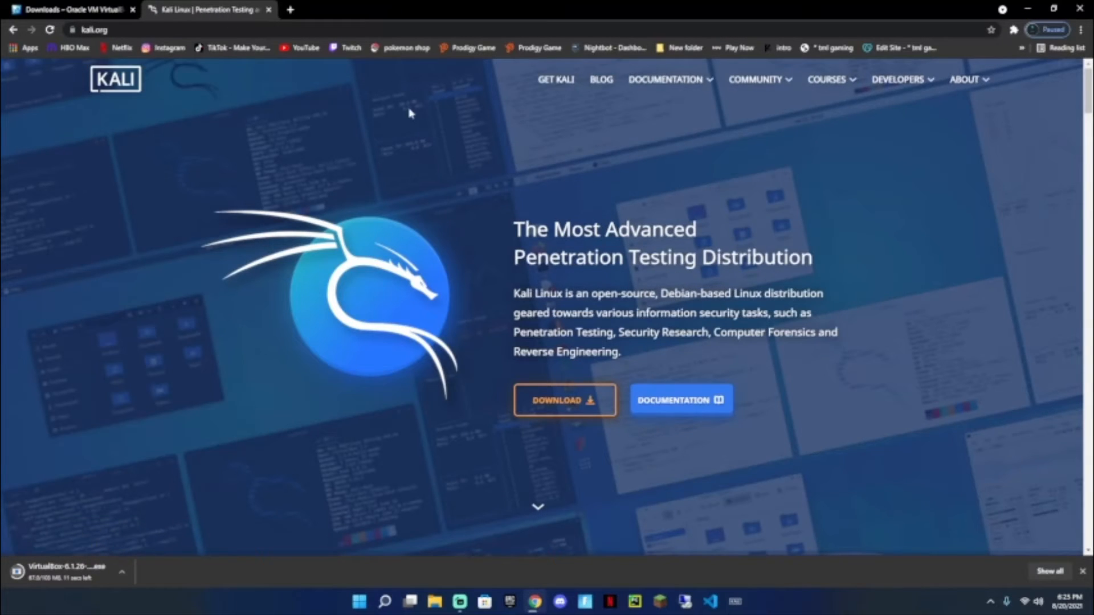
- Look through the Kali Linux homepage, including its feature descriptions and desktop preview
{"action": "scroll", "coordinate": [901, 317], "scroll_direction": "down", "scroll_amount": 8}
{"action": "scroll", "coordinate": [889, 268], "scroll_direction": "down", "scroll_amount": 8}
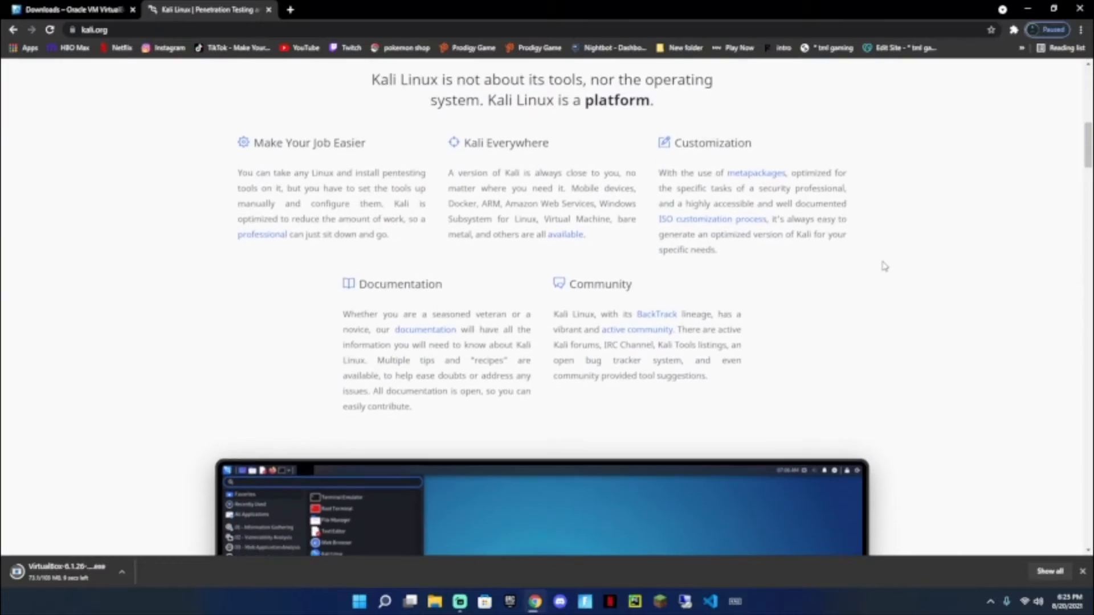
{"action": "scroll", "coordinate": [896, 251], "scroll_direction": "up", "scroll_amount": 3}
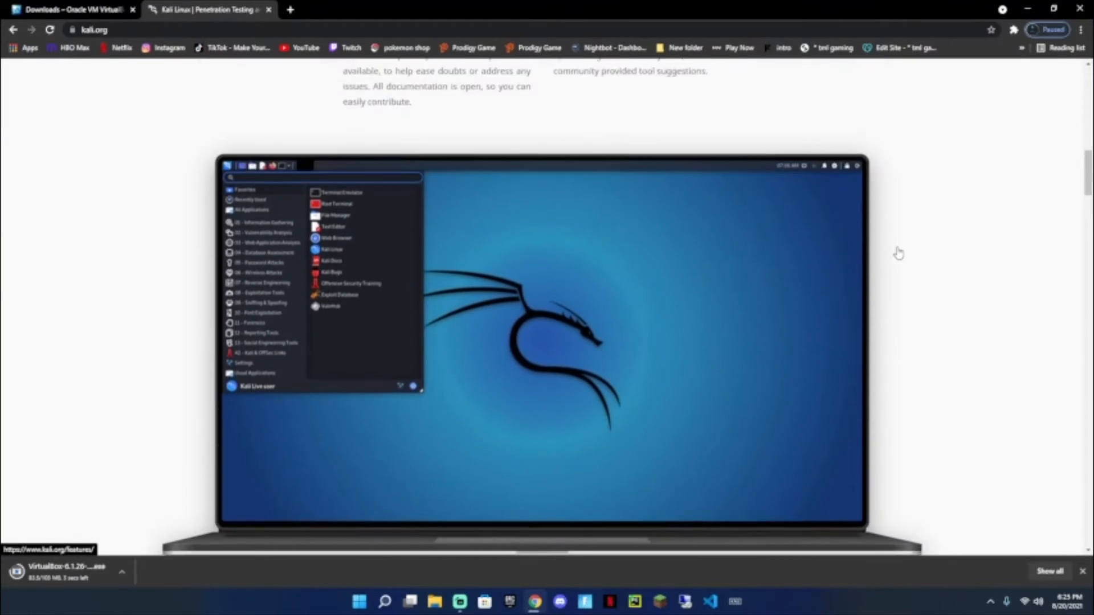
{"action": "scroll", "coordinate": [742, 264], "scroll_direction": "down", "scroll_amount": 3}
{"action": "scroll", "coordinate": [928, 244], "scroll_direction": "up", "scroll_amount": 2}
{"action": "scroll", "coordinate": [940, 259], "scroll_direction": "up", "scroll_amount": 14}
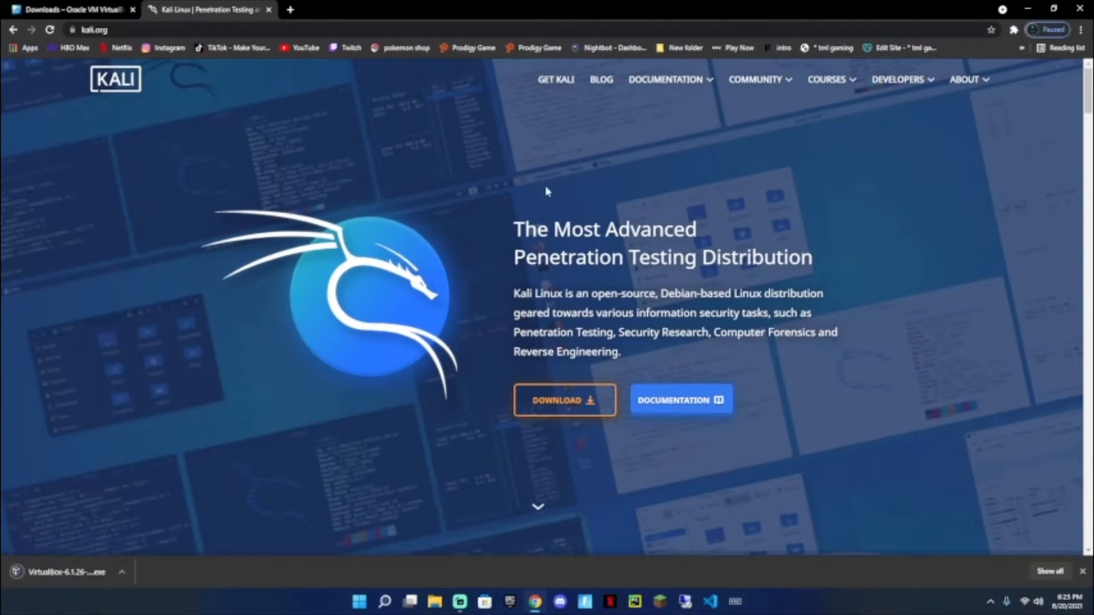
{"action": "scroll", "coordinate": [254, 383], "scroll_direction": "down", "scroll_amount": 5}
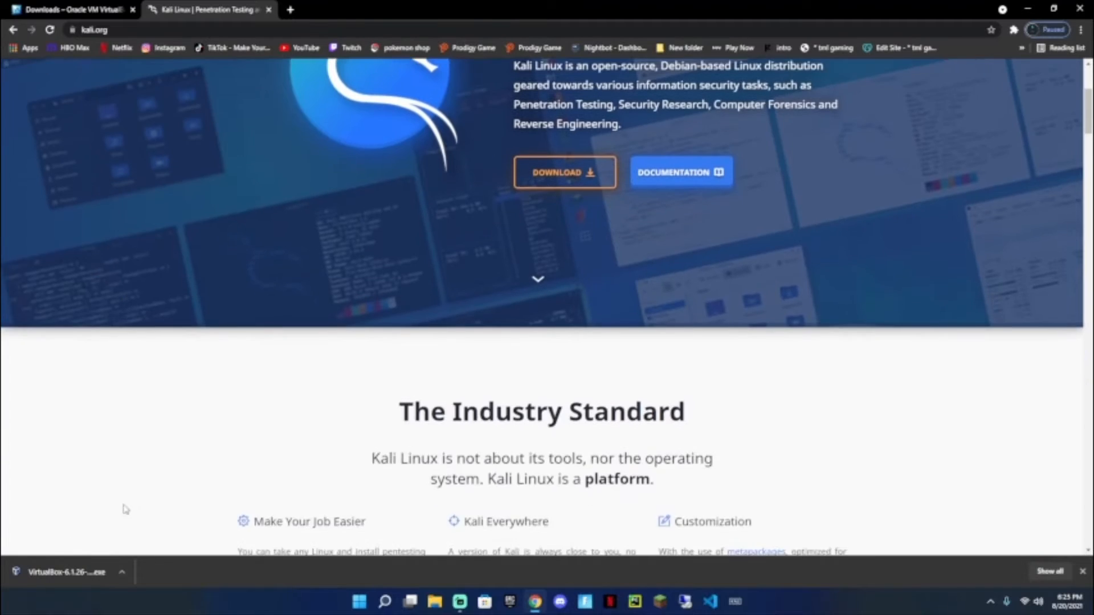
{"action": "scroll", "coordinate": [121, 508], "scroll_direction": "up", "scroll_amount": 5}
- Launch the downloaded VirtualBox 6.1.26 installer
{"action": "left_click", "coordinate": [52, 573]}
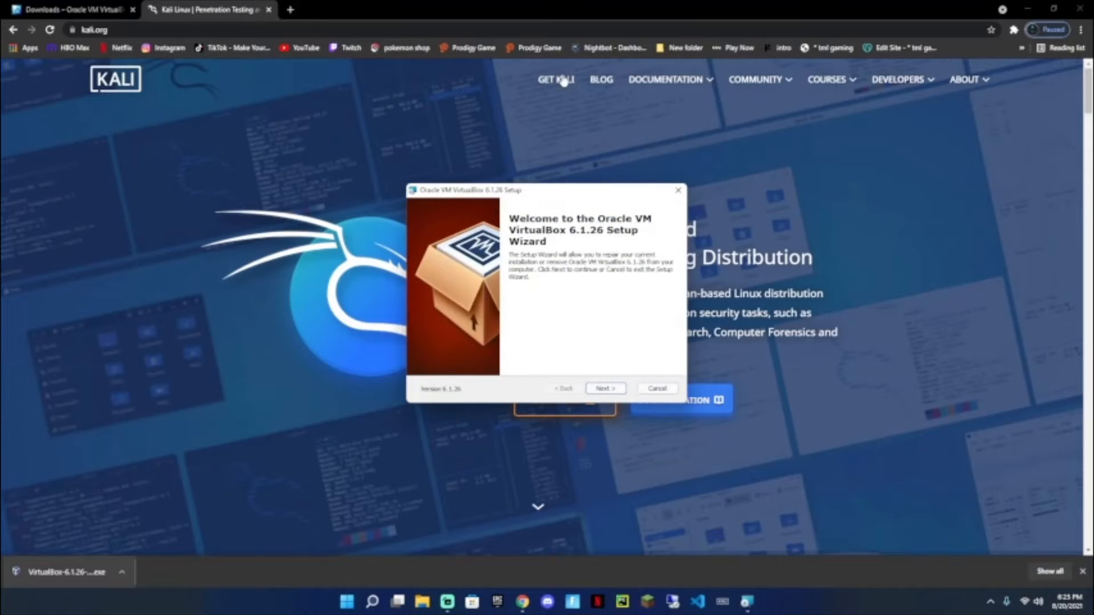
- Open the Get Kali page and go to its Virtual Machines section with the 64-bit images
{"action": "left_click", "coordinate": [561, 80]}
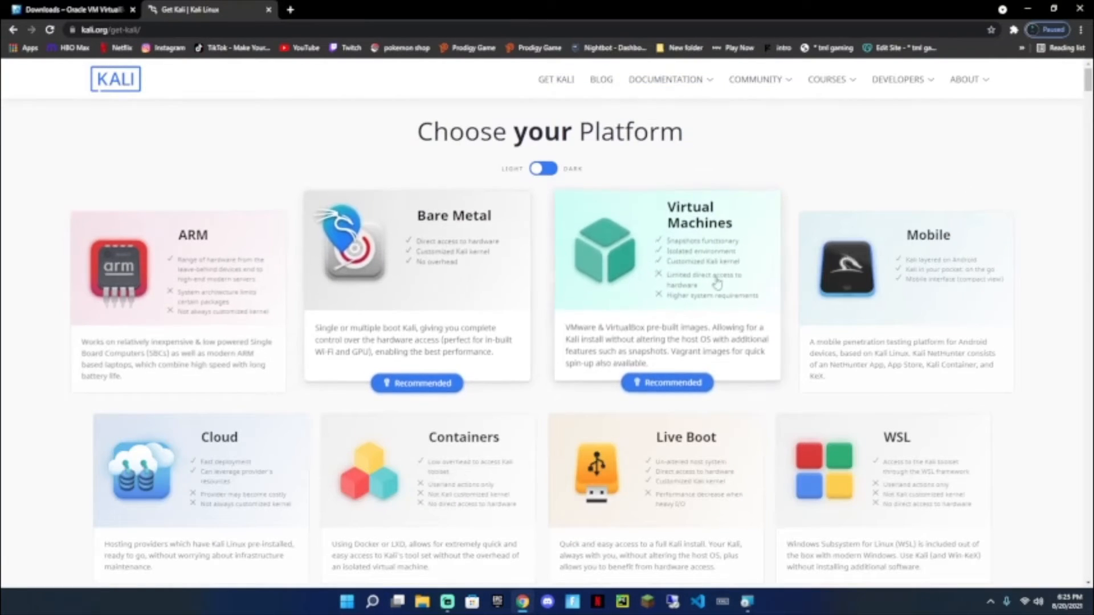
{"action": "left_click", "coordinate": [685, 380]}
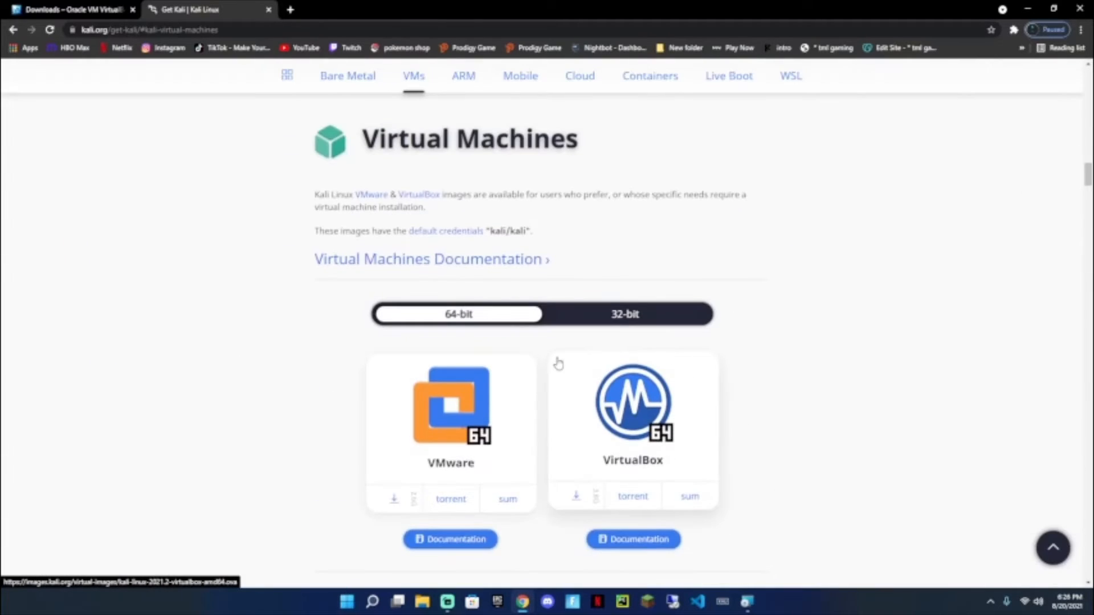
{"action": "scroll", "coordinate": [559, 363], "scroll_direction": "down", "scroll_amount": 1}
{"action": "scroll", "coordinate": [468, 399], "scroll_direction": "down", "scroll_amount": 1}
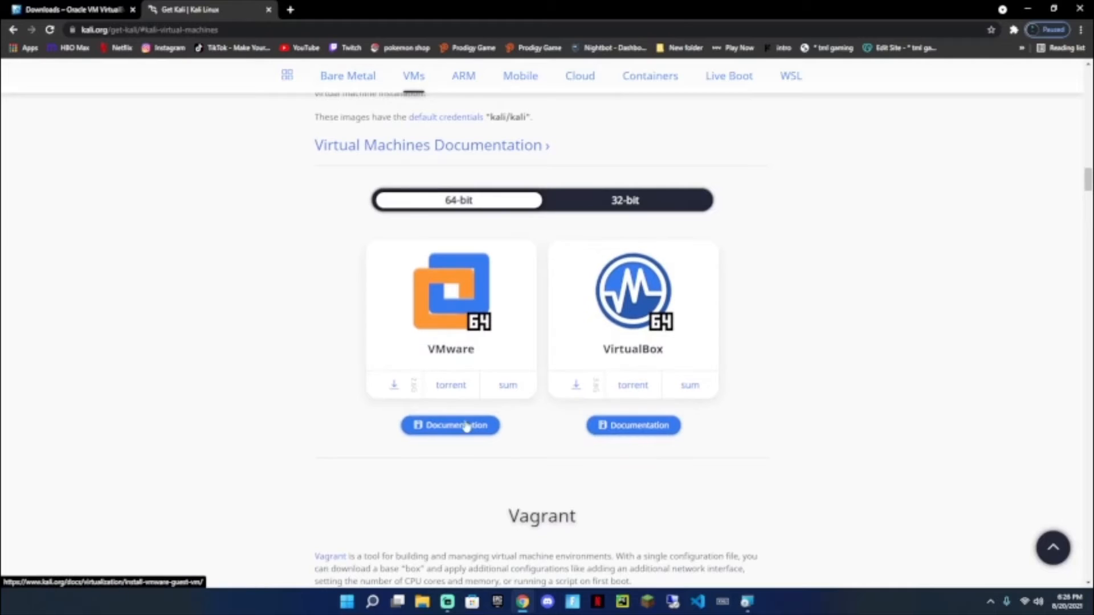
{"action": "left_click", "coordinate": [395, 383]}
{"action": "scroll", "coordinate": [171, 476], "scroll_direction": "down", "scroll_amount": 1}
{"action": "left_click", "coordinate": [122, 570]}
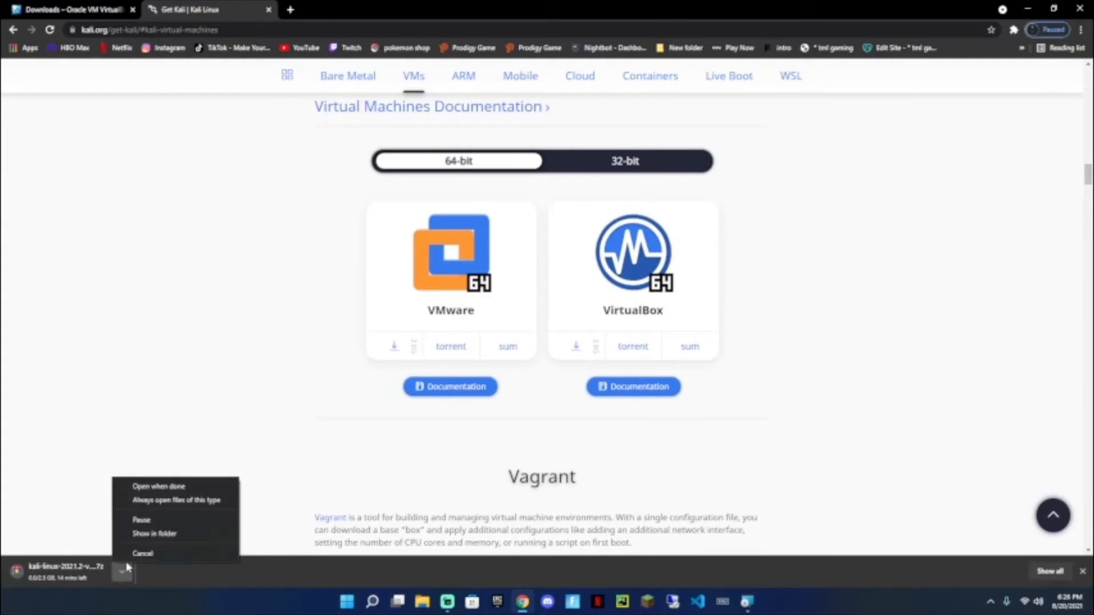
{"action": "left_click", "coordinate": [142, 553]}
- Download the 64-bit Kali Linux 2021.2 image for VirtualBox
{"action": "scroll", "coordinate": [608, 378], "scroll_direction": "down", "scroll_amount": 5}
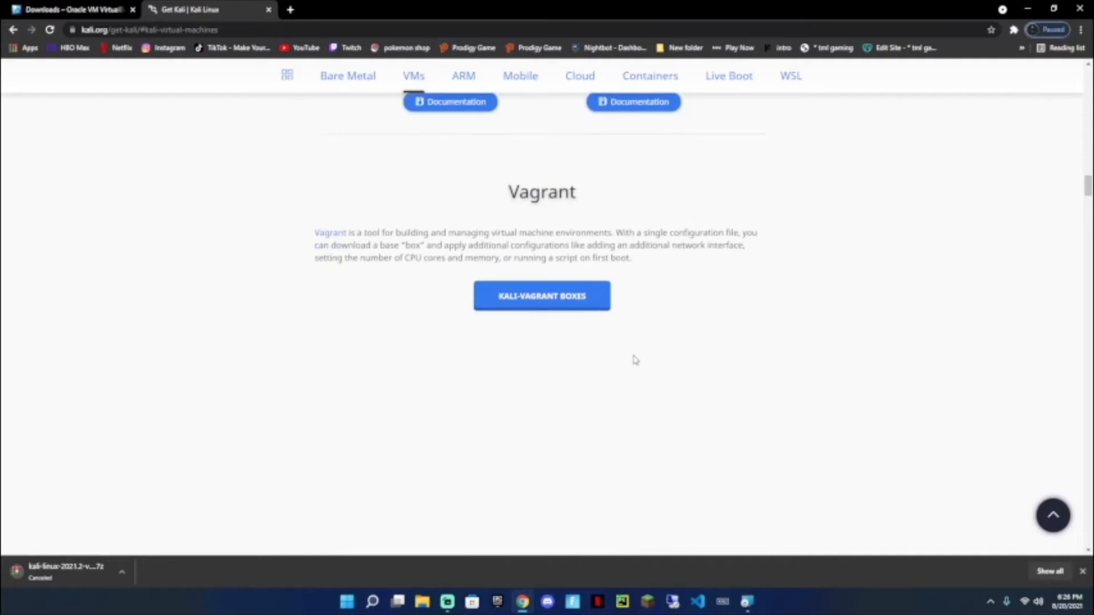
{"action": "scroll", "coordinate": [632, 356], "scroll_direction": "down", "scroll_amount": 6}
{"action": "scroll", "coordinate": [631, 353], "scroll_direction": "up", "scroll_amount": 12}
{"action": "scroll", "coordinate": [629, 350], "scroll_direction": "down", "scroll_amount": 2}
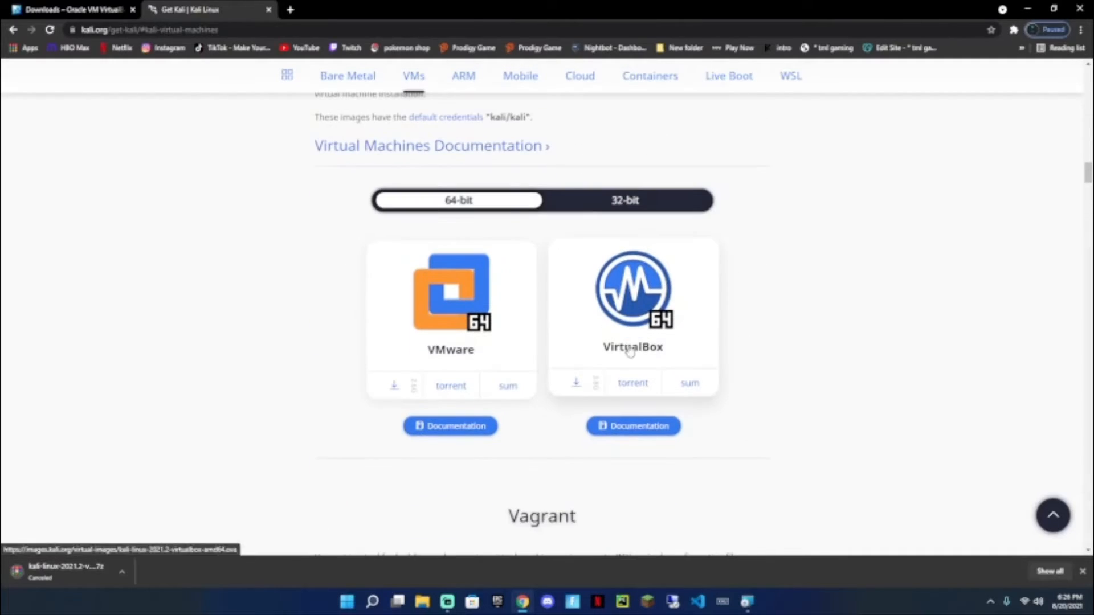
{"action": "left_click", "coordinate": [576, 383]}
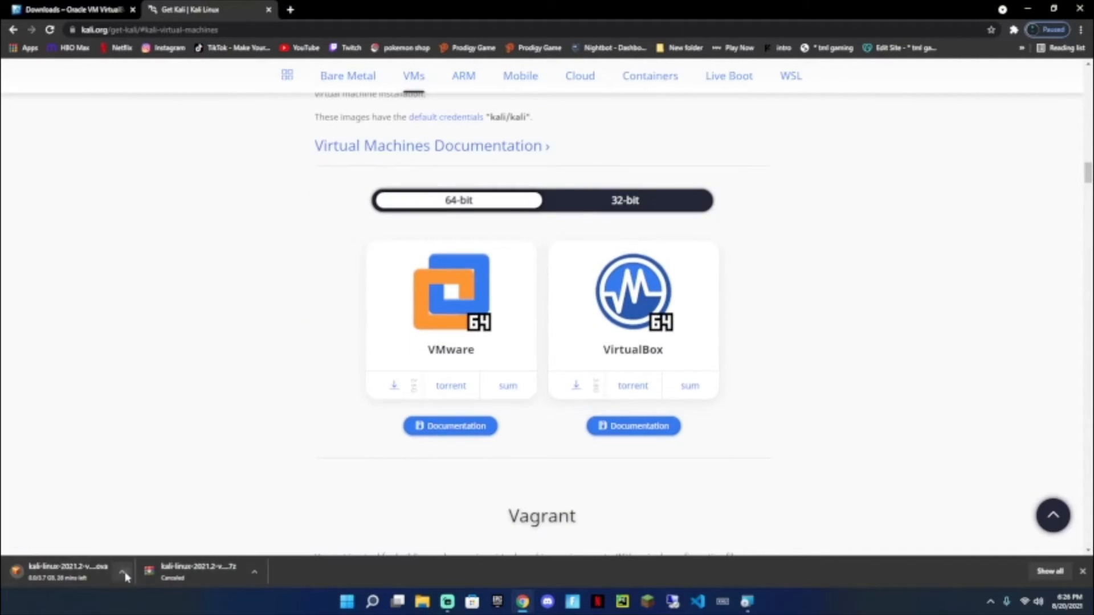
- Cancel the running download of the Kali Linux 2021.2 VirtualBox image
{"action": "left_click", "coordinate": [123, 572]}
{"action": "left_click", "coordinate": [148, 550]}
- Look through the Get Kali page's other download sections, from Vagrant and ARM through Mobile, Cloud and Containers
{"action": "scroll", "coordinate": [450, 420], "scroll_direction": "down", "scroll_amount": 7}
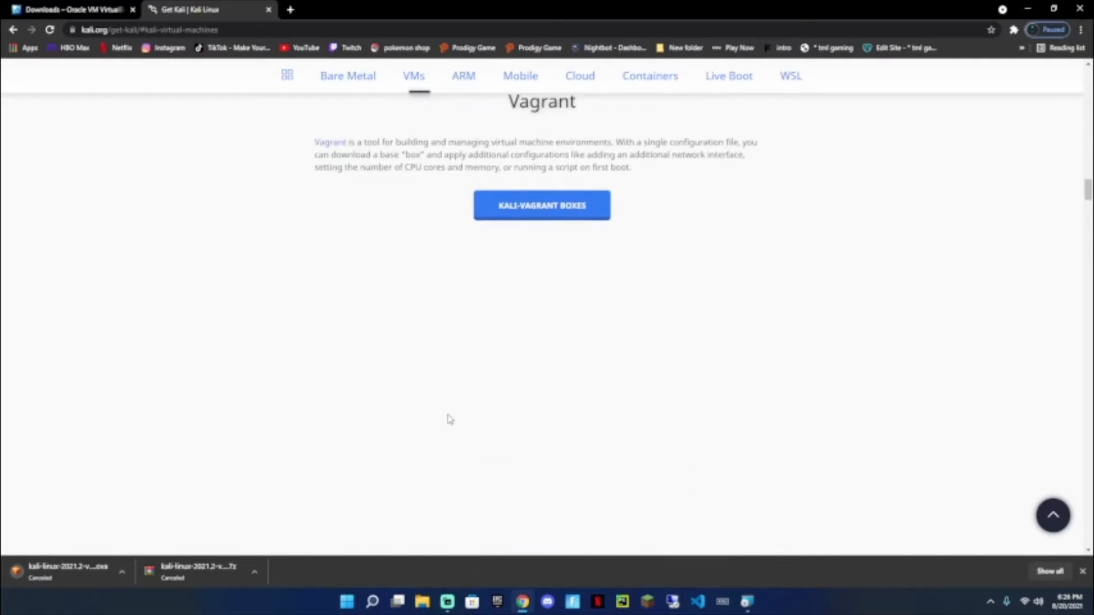
{"action": "scroll", "coordinate": [450, 419], "scroll_direction": "down", "scroll_amount": 10}
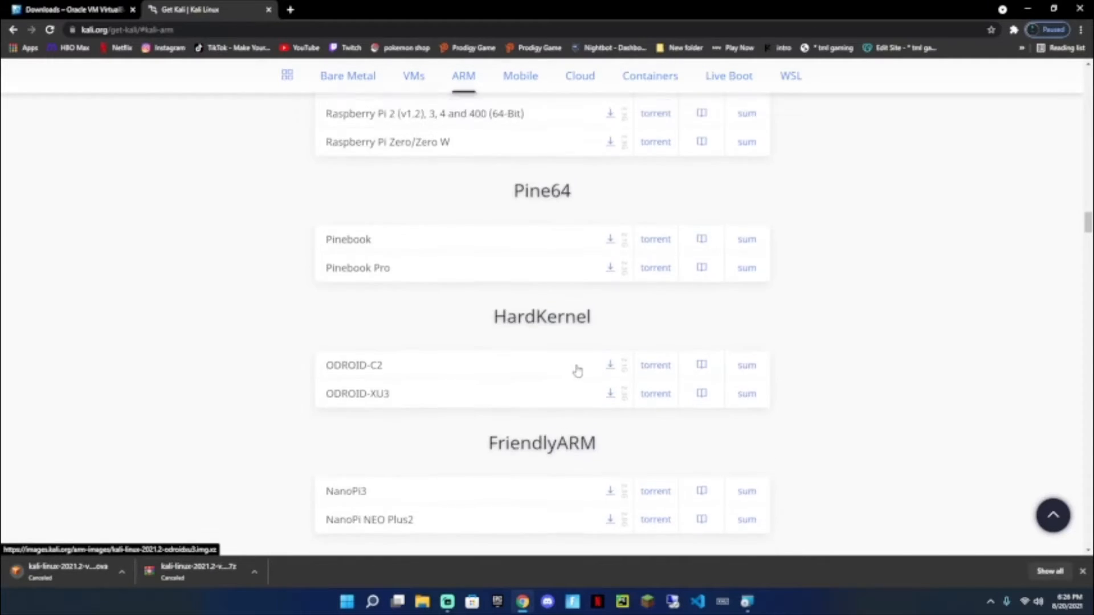
{"action": "scroll", "coordinate": [679, 222], "scroll_direction": "up", "scroll_amount": 3}
{"action": "scroll", "coordinate": [606, 195], "scroll_direction": "down", "scroll_amount": 15}
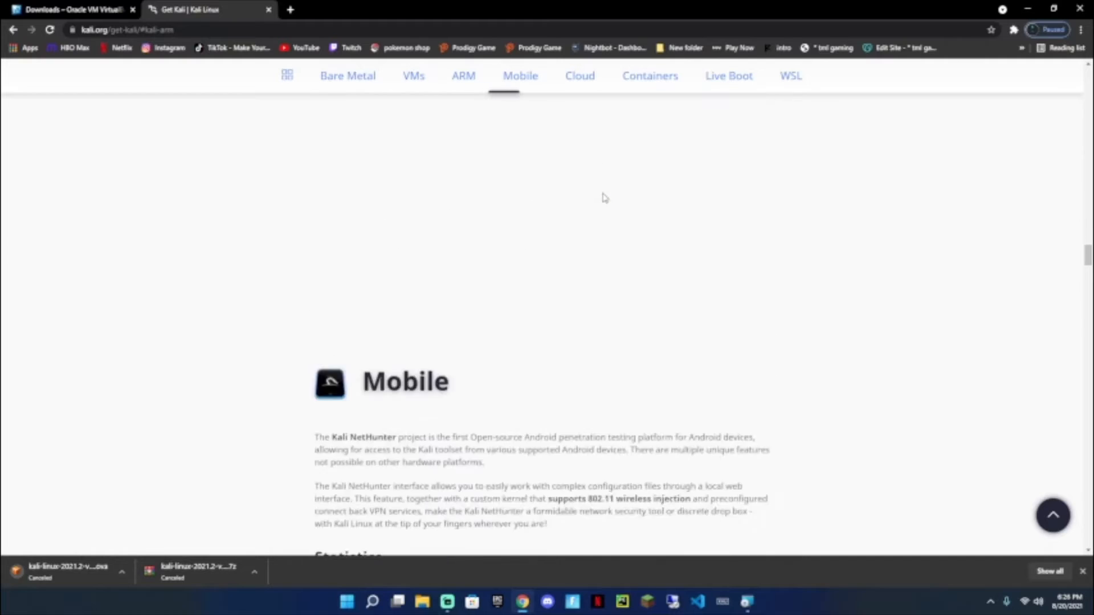
{"action": "scroll", "coordinate": [605, 198], "scroll_direction": "down", "scroll_amount": 20}
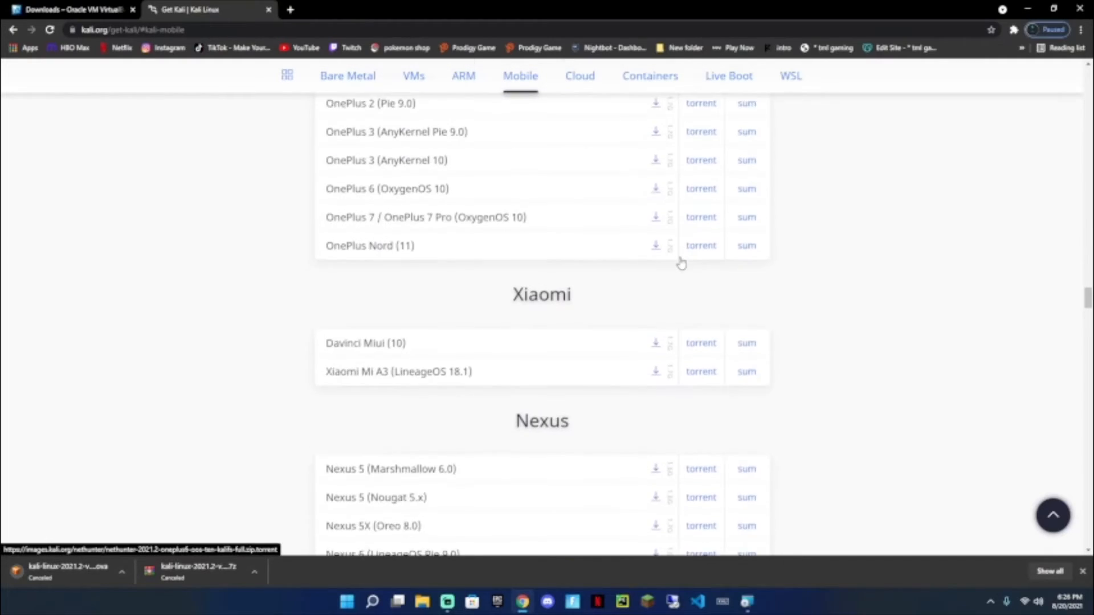
{"action": "scroll", "coordinate": [679, 254], "scroll_direction": "down", "scroll_amount": 10}
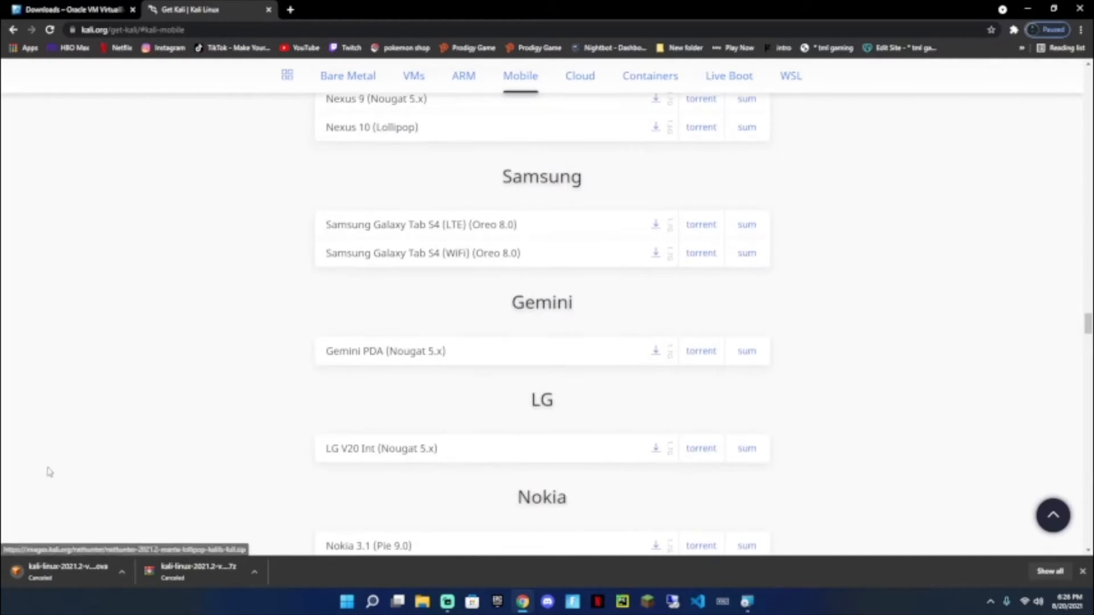
{"action": "scroll", "coordinate": [678, 408], "scroll_direction": "down", "scroll_amount": 15}
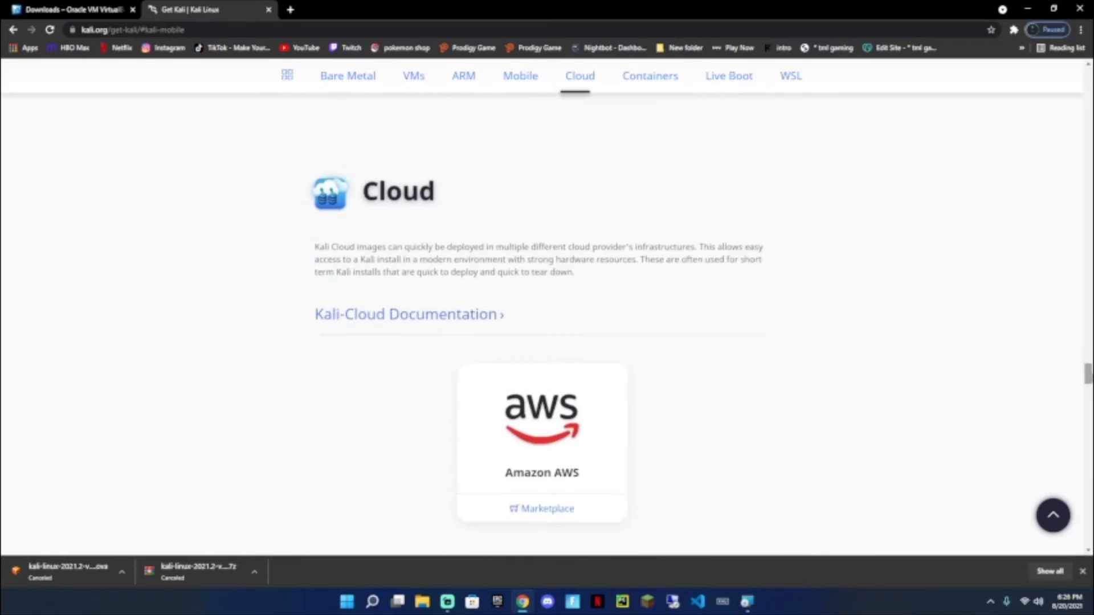
{"action": "scroll", "coordinate": [547, 319], "scroll_direction": "down", "scroll_amount": 8}
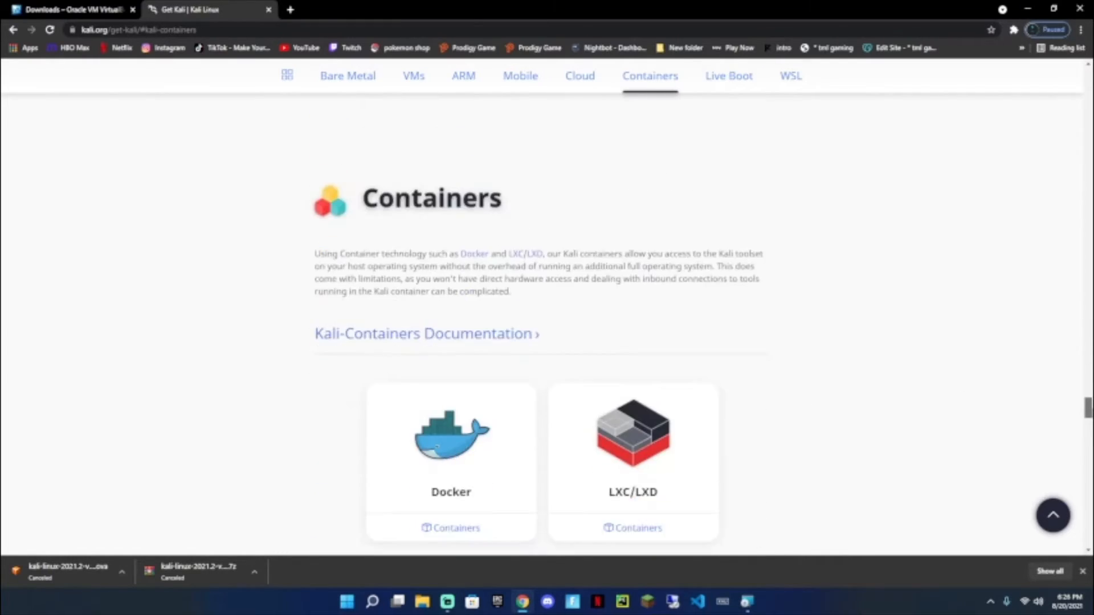
- Return to the Kali Linux 2021.2 bare-metal images and download the recommended 64-bit Installer ISO
{"action": "left_click_drag", "start_coordinate": [1087, 408], "coordinate": [1086, 133]}
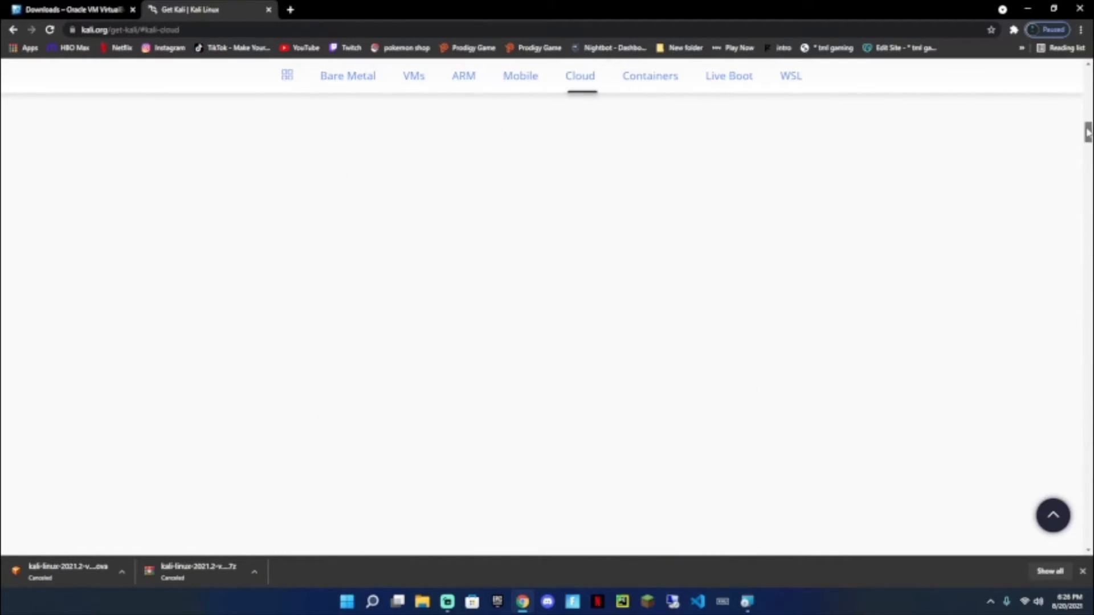
{"action": "scroll", "coordinate": [629, 304], "scroll_direction": "down", "scroll_amount": 3}
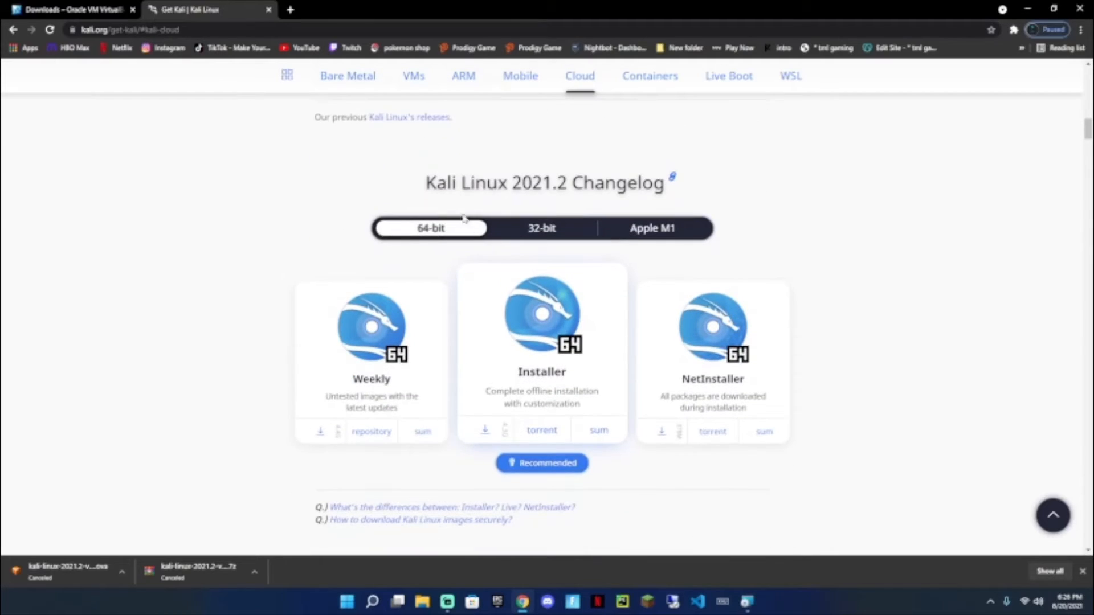
{"action": "left_click", "coordinate": [485, 431]}
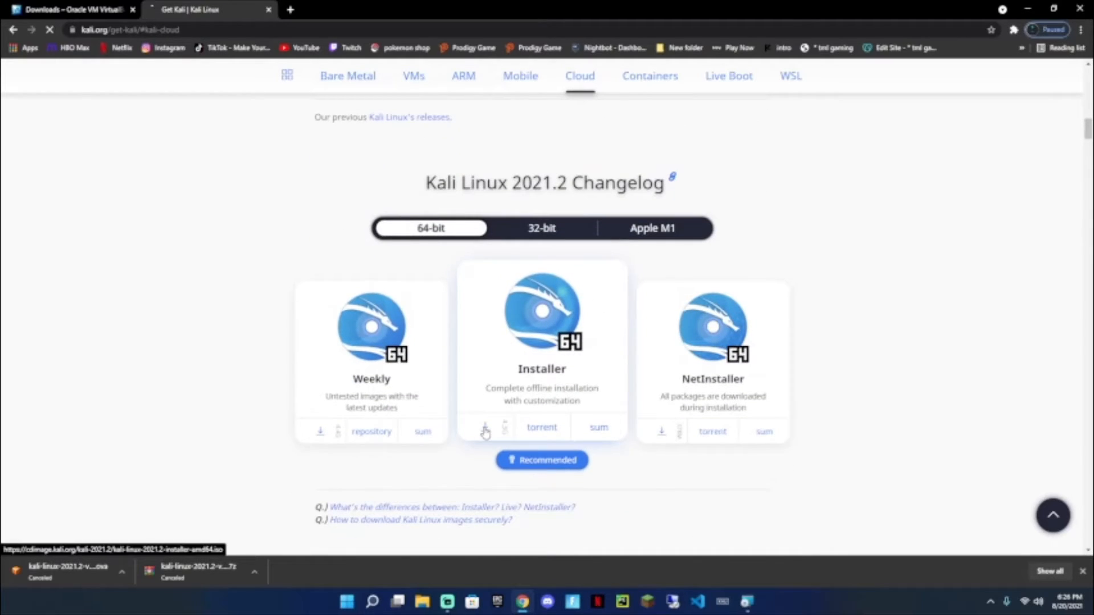
- Cancel the Installer ISO download and close the browser's list of downloads
{"action": "left_click", "coordinate": [121, 575]}
{"action": "left_click", "coordinate": [121, 575]}
{"action": "left_click", "coordinate": [136, 551]}
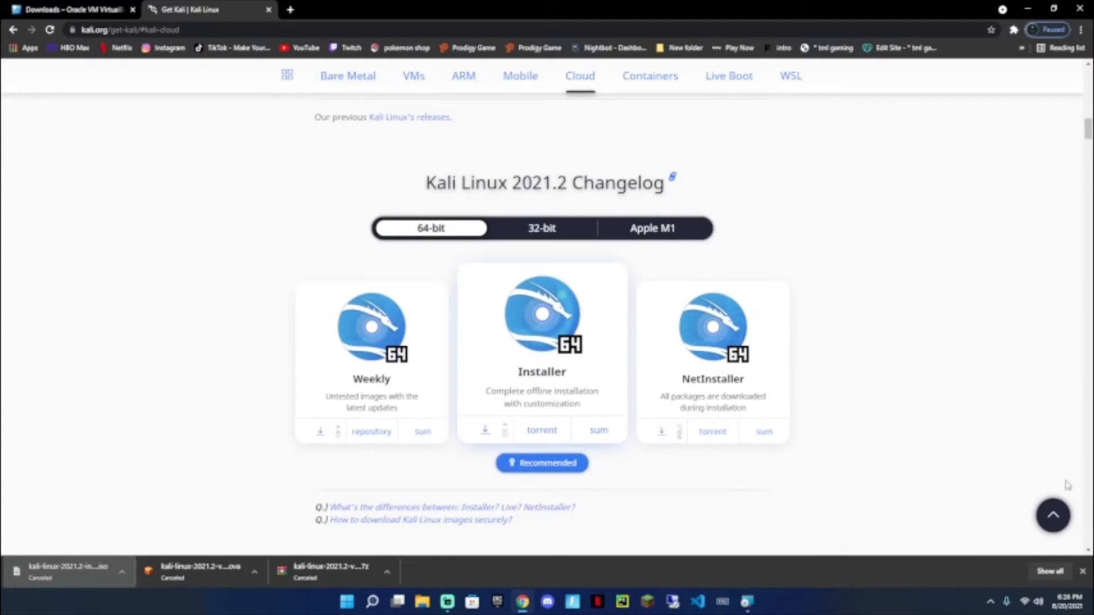
{"action": "left_click", "coordinate": [1082, 572]}
- Remove the existing VirtualBox 6.1.26 installation through the open setup wizard
{"action": "left_click", "coordinate": [753, 609]}
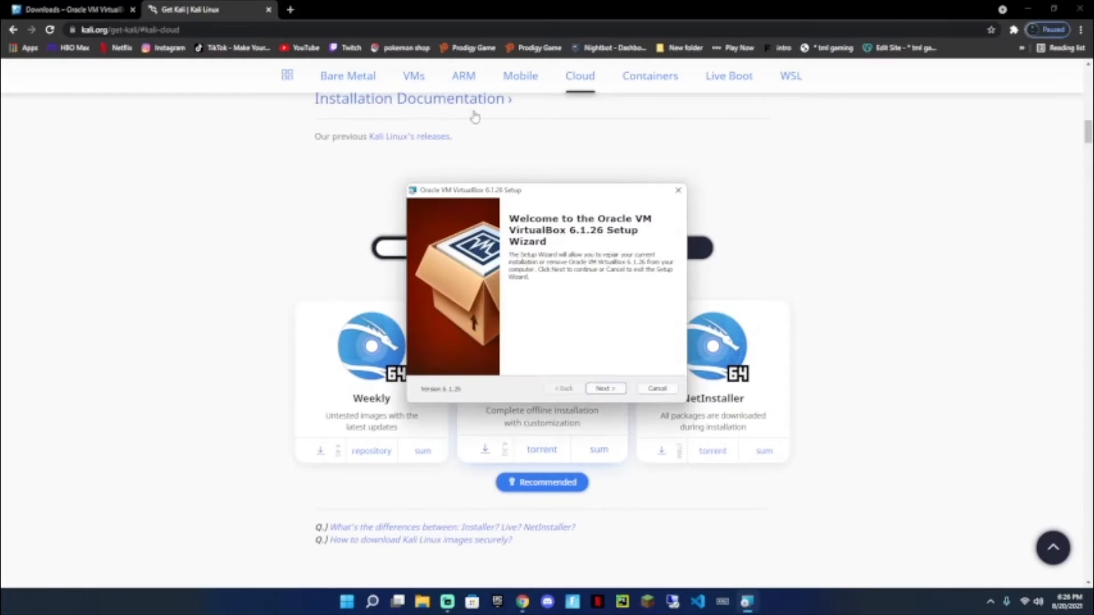
{"action": "left_click", "coordinate": [606, 389]}
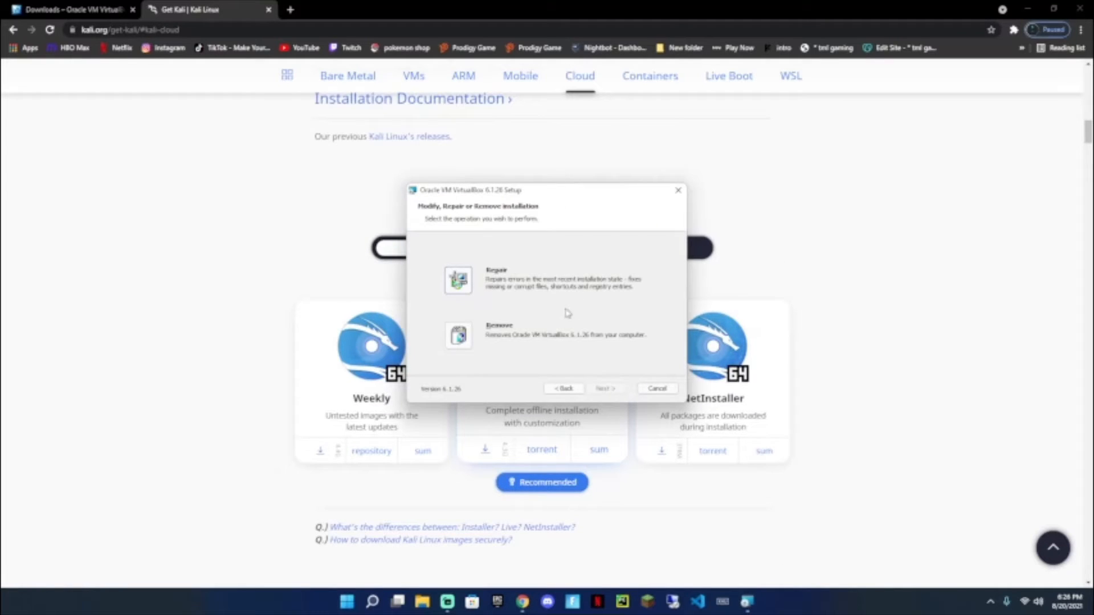
{"action": "left_click", "coordinate": [459, 336]}
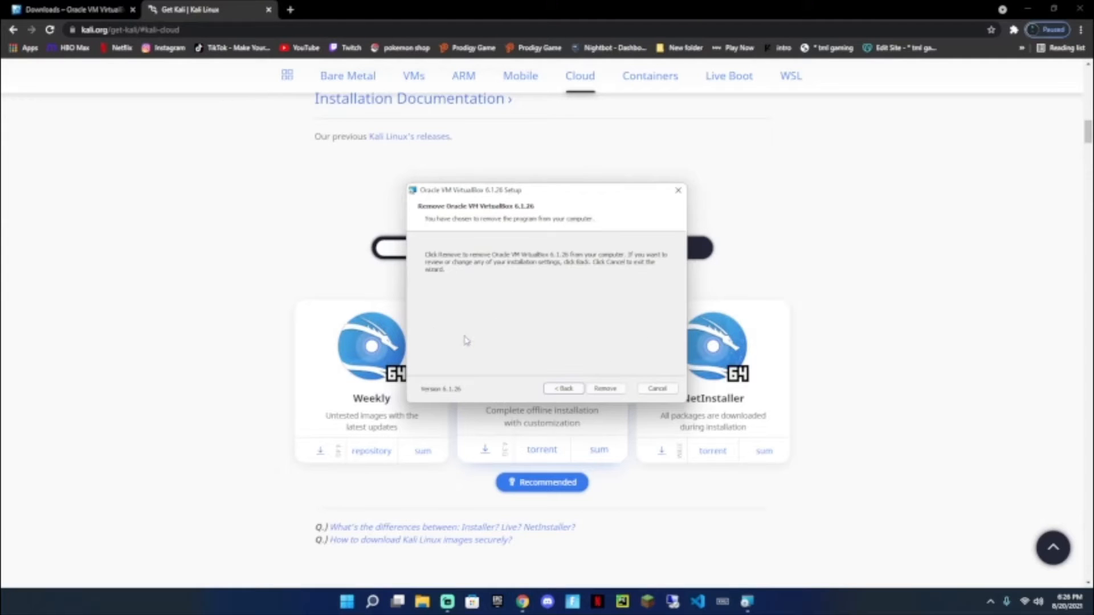
{"action": "left_click", "coordinate": [601, 388]}
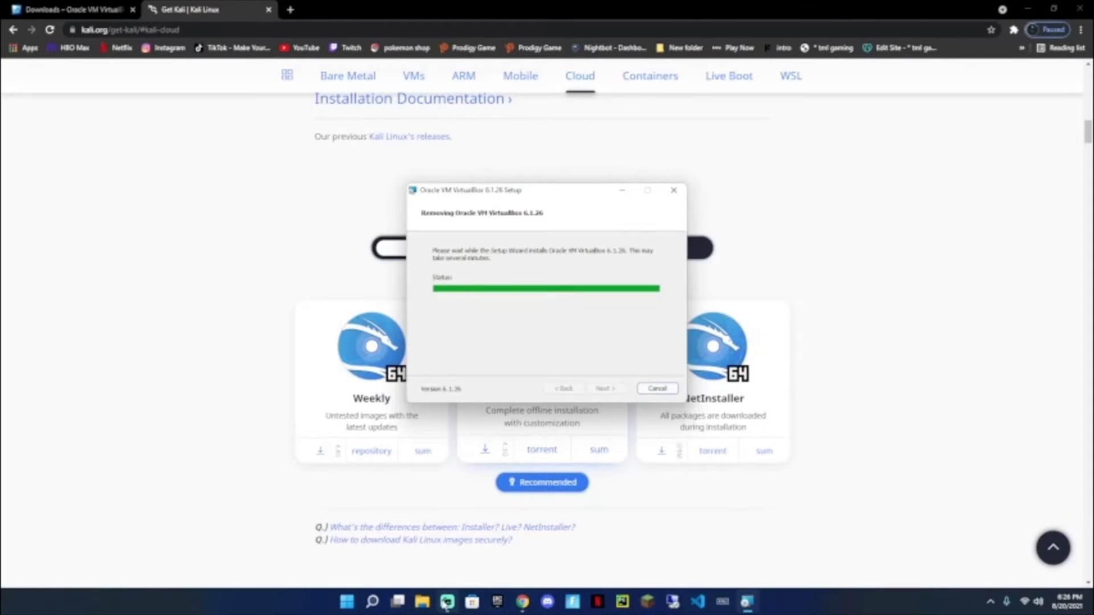
{"action": "left_click", "coordinate": [446, 603]}
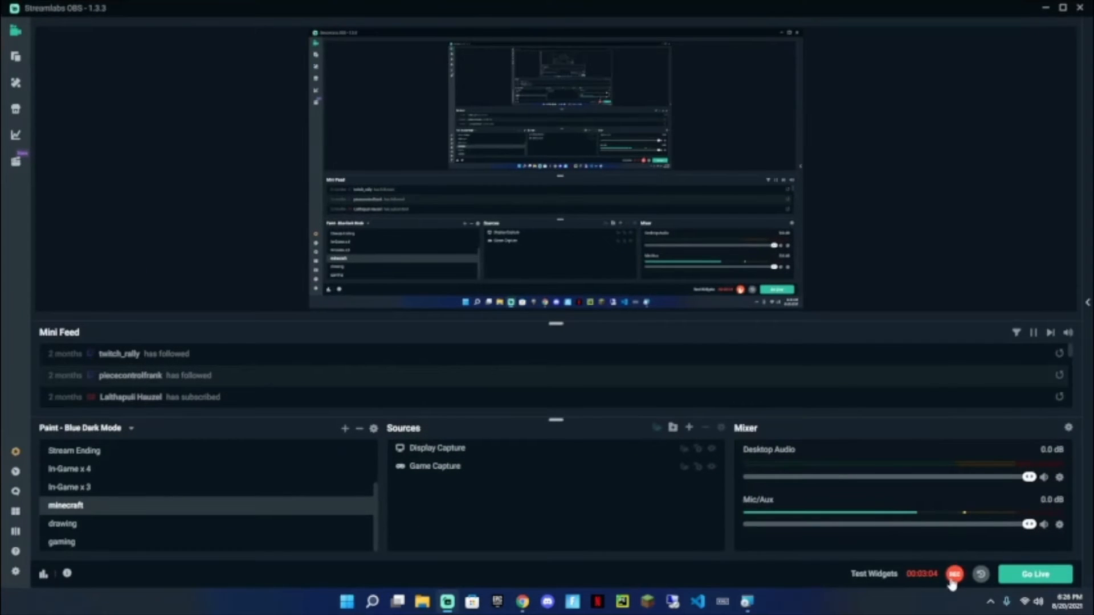
{"action": "left_click", "coordinate": [1045, 11]}
- Run the downloaded VirtualBox 6.1.26 installer with default features, location and shortcuts, accept the network interface warning and begin installing
{"action": "left_click", "coordinate": [27, 572]}
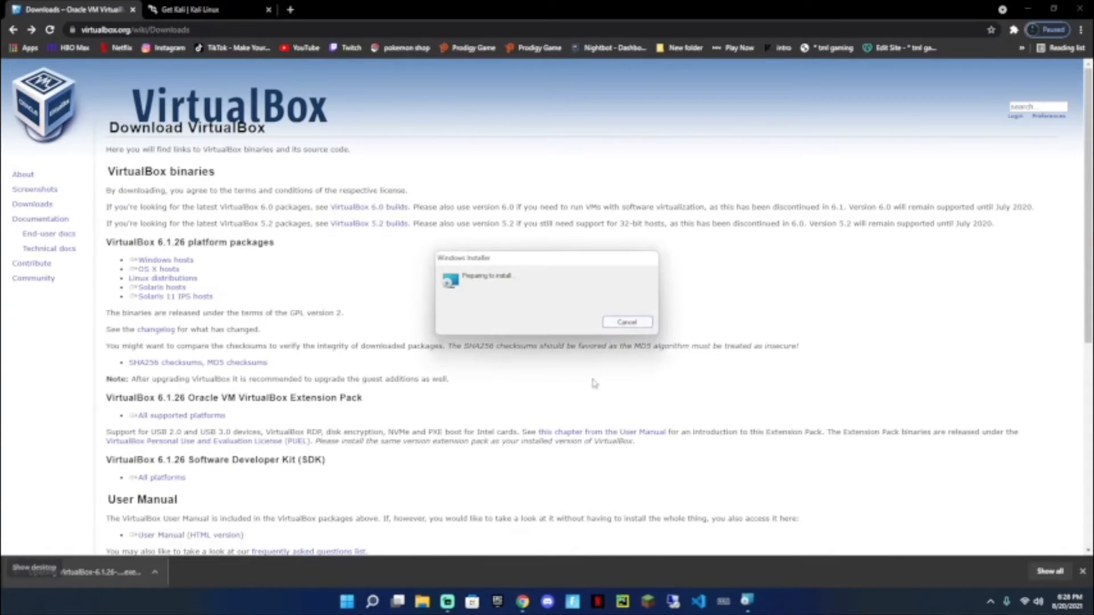
{"action": "left_click", "coordinate": [622, 390]}
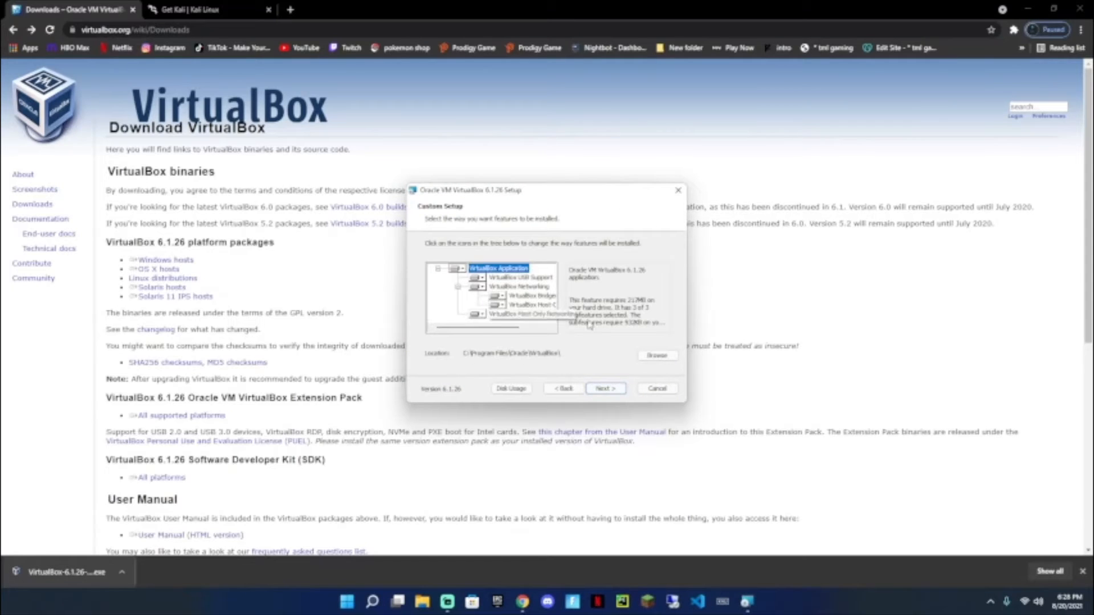
{"action": "left_click", "coordinate": [605, 390]}
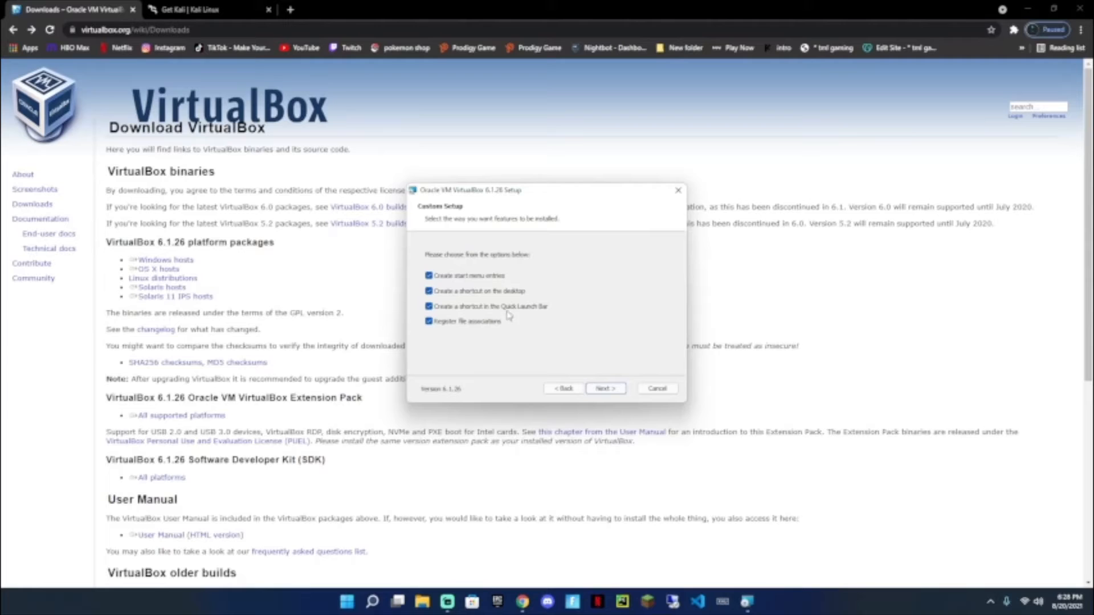
{"action": "left_click", "coordinate": [607, 390]}
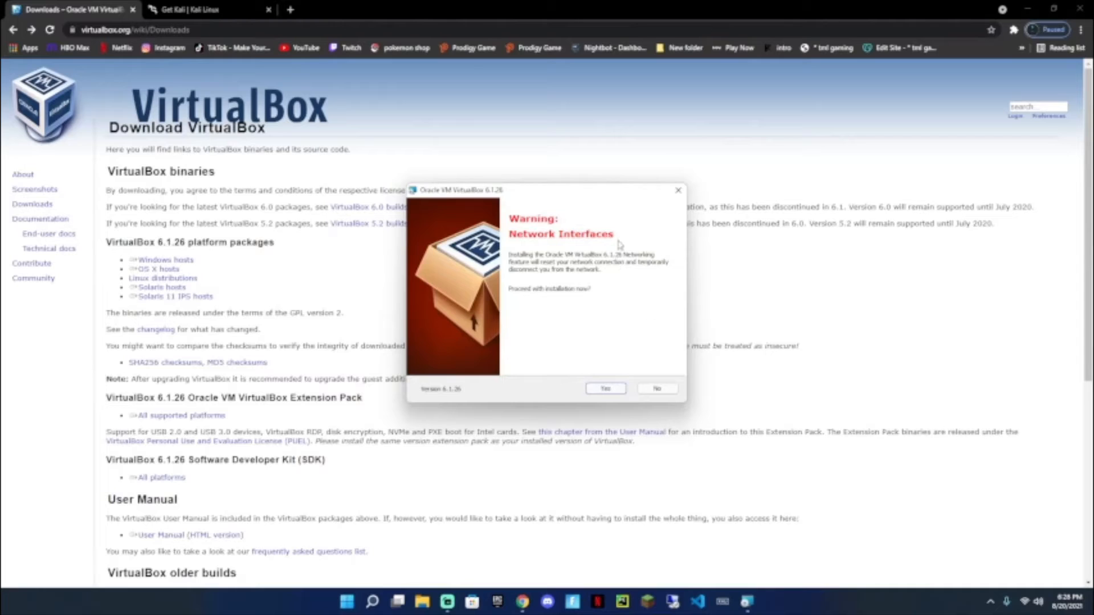
{"action": "left_click", "coordinate": [605, 389]}
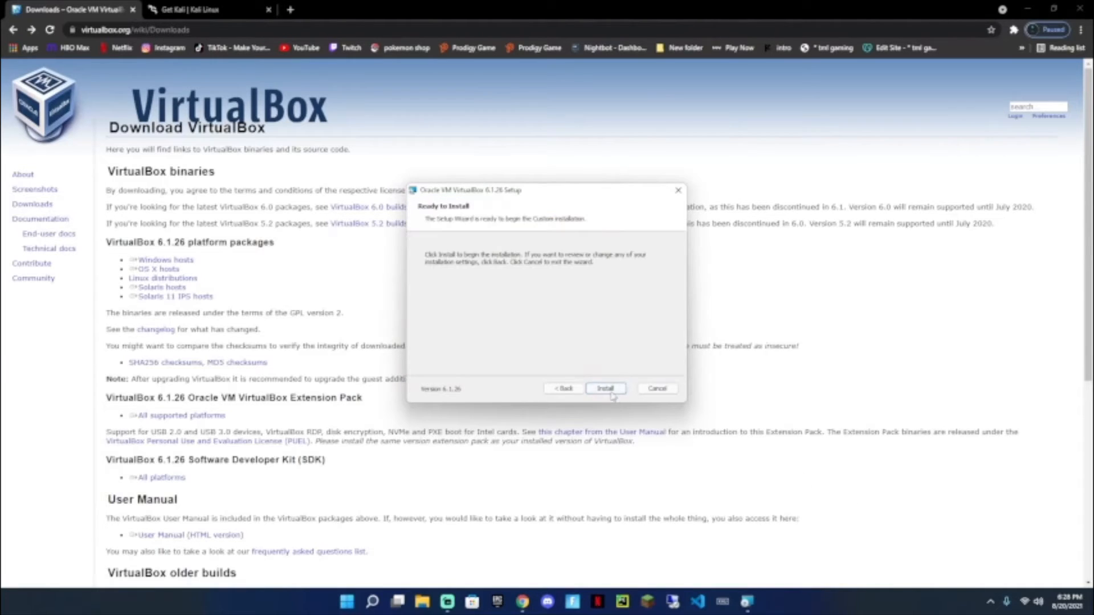
{"action": "left_click", "coordinate": [601, 389]}
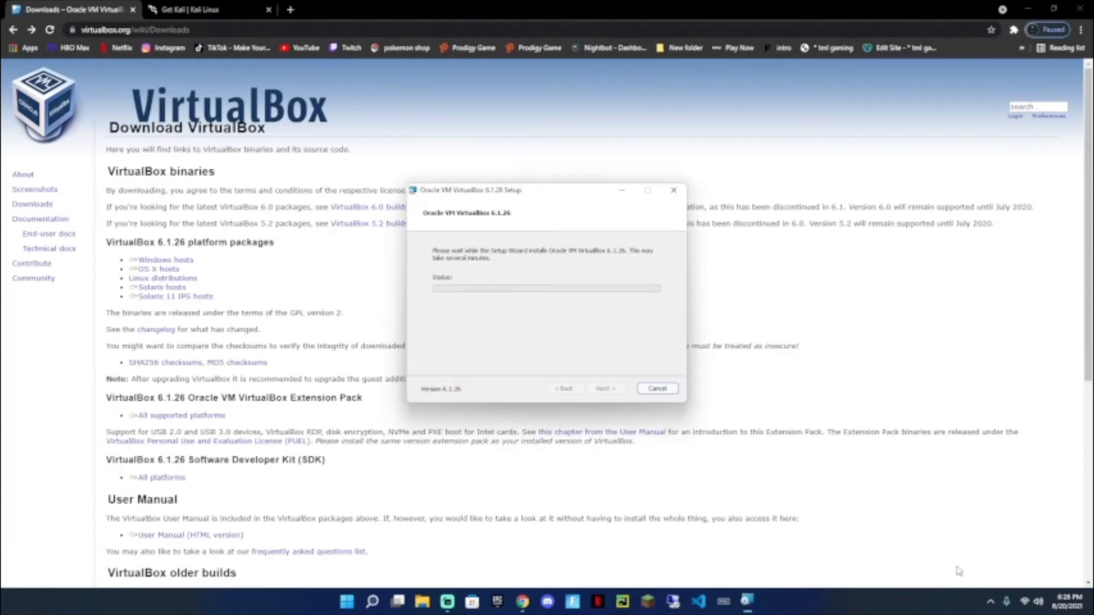
- Minimize the VirtualBox setup window and approve the installer's pending administrator permission request
{"action": "mouse_move", "coordinate": [1026, 603]}
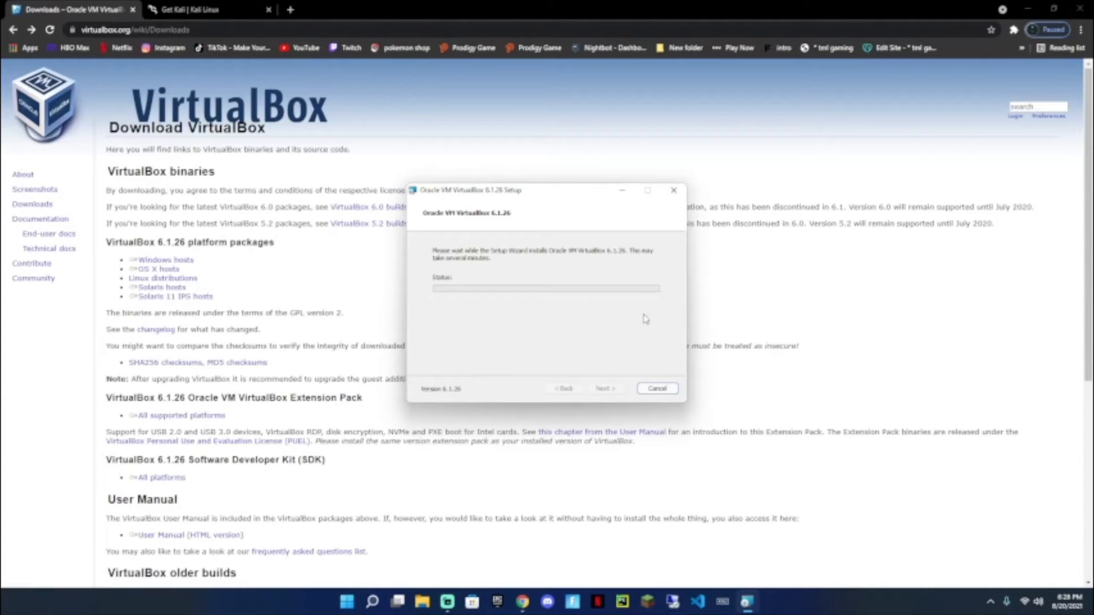
{"action": "left_click", "coordinate": [622, 193]}
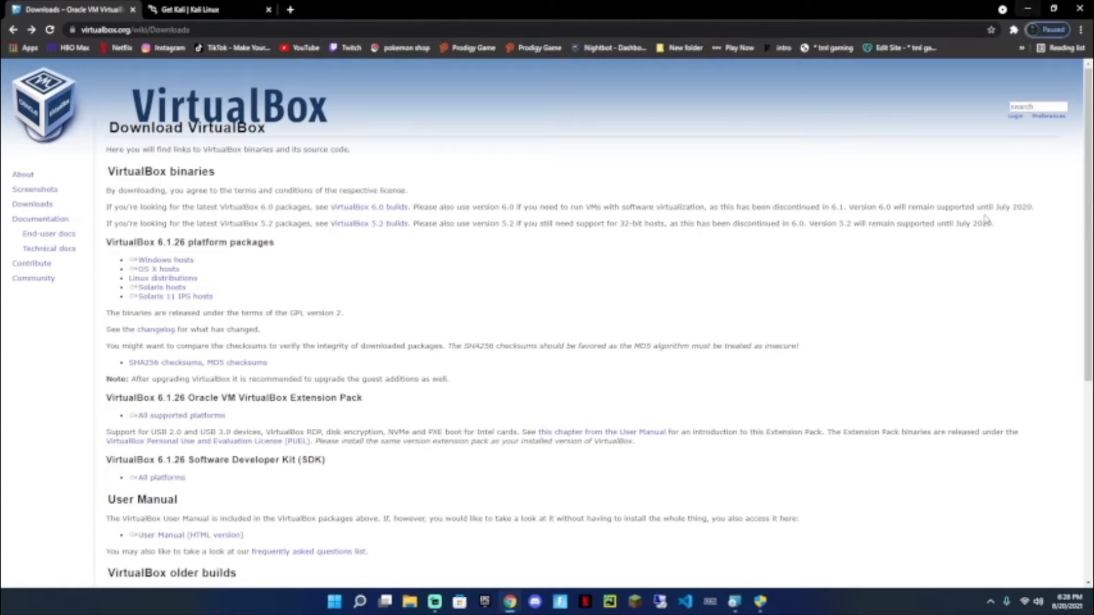
{"action": "left_click", "coordinate": [759, 602]}
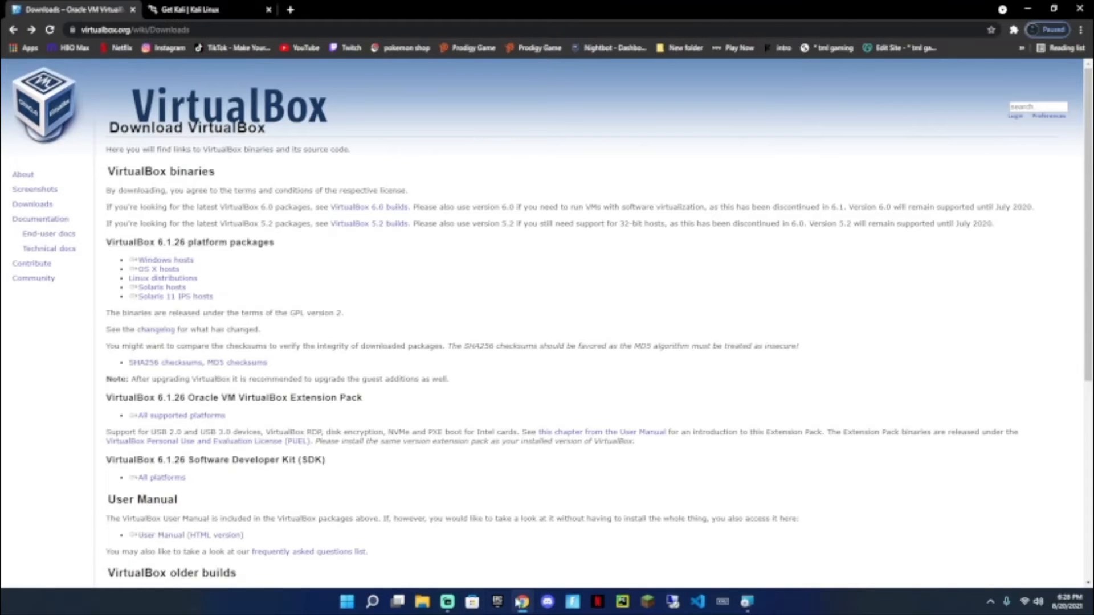
{"action": "left_click", "coordinate": [447, 602]}
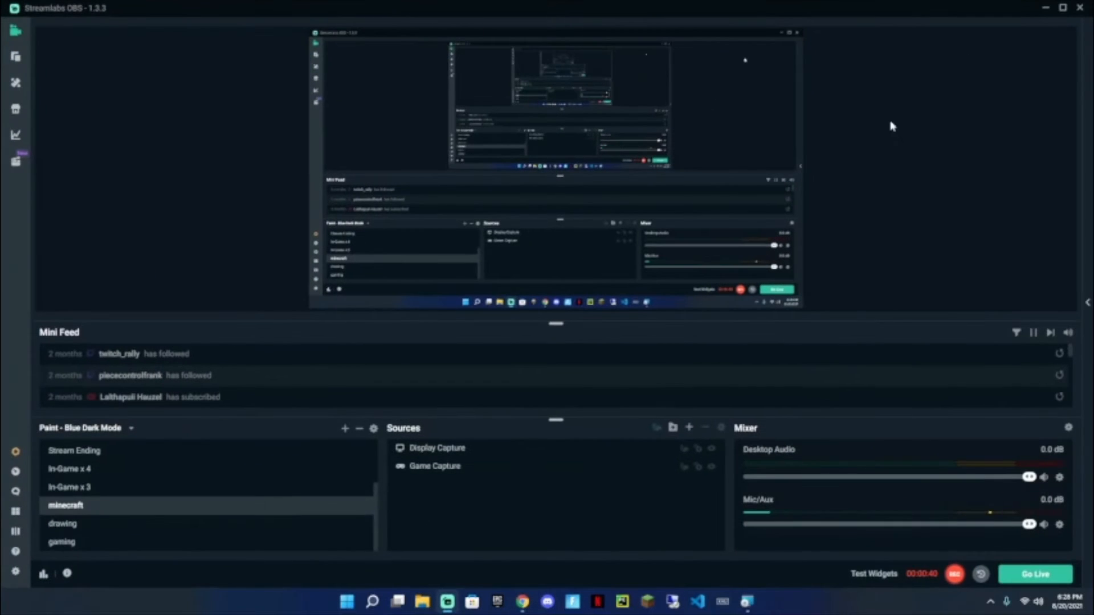
{"action": "left_click", "coordinate": [1046, 8]}
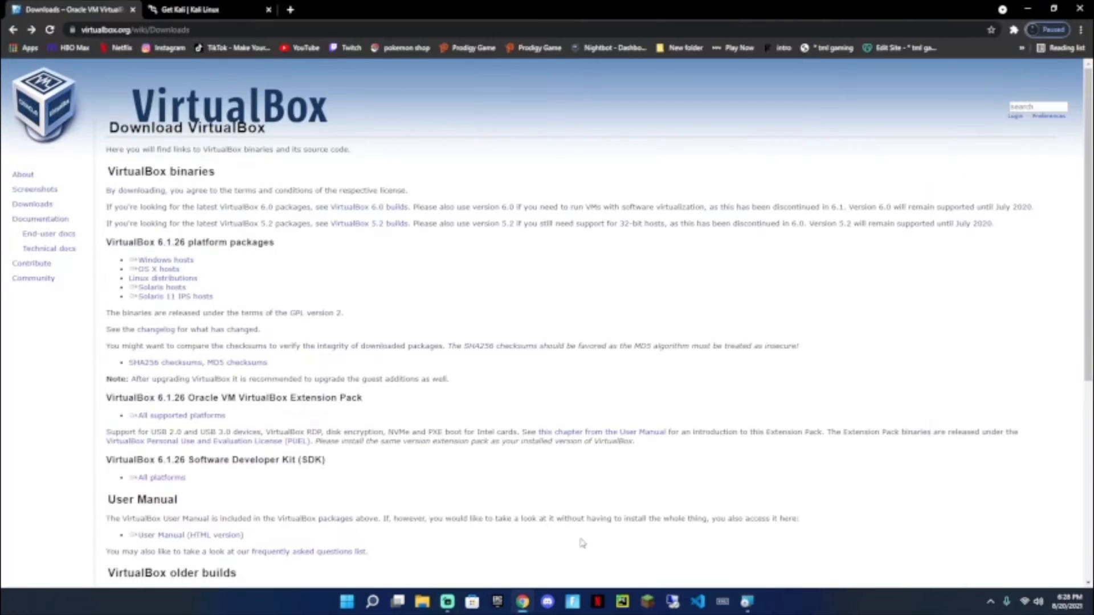
- Minimize the browser, bring the setup window fully onto the desktop and finish the wizard with VirtualBox set to start
{"action": "left_click", "coordinate": [1027, 8]}
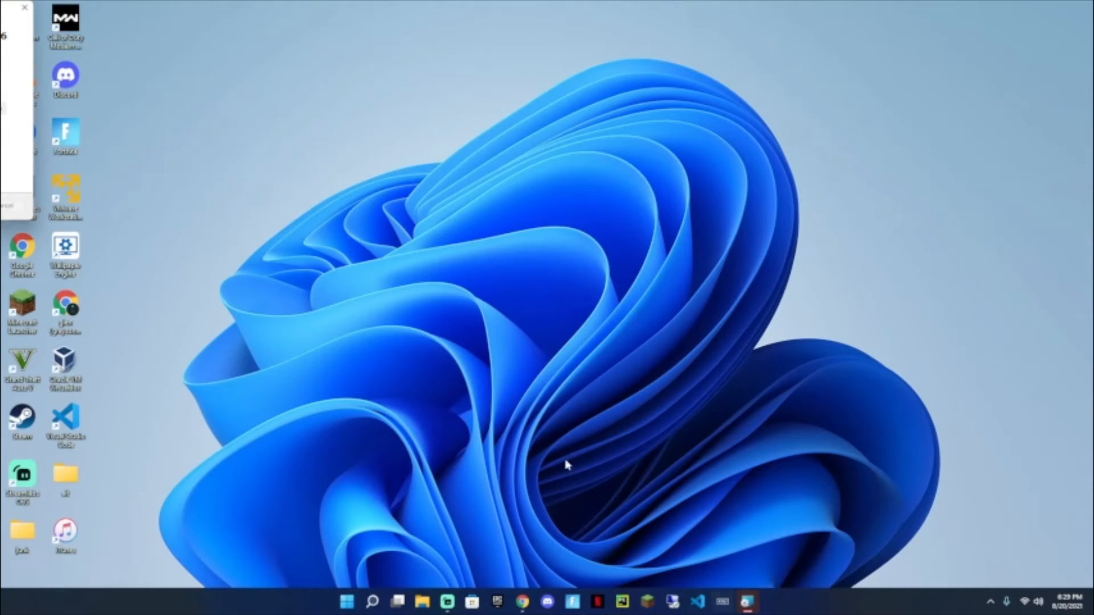
{"action": "left_click_drag", "start_coordinate": [12, 9], "coordinate": [568, 45]}
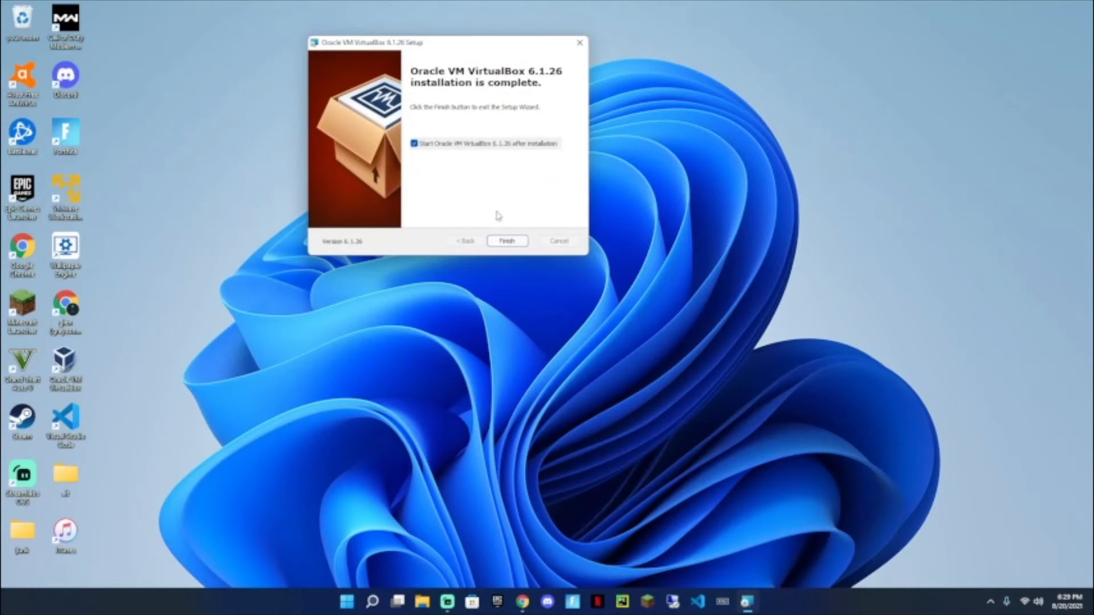
{"action": "left_click", "coordinate": [510, 242]}
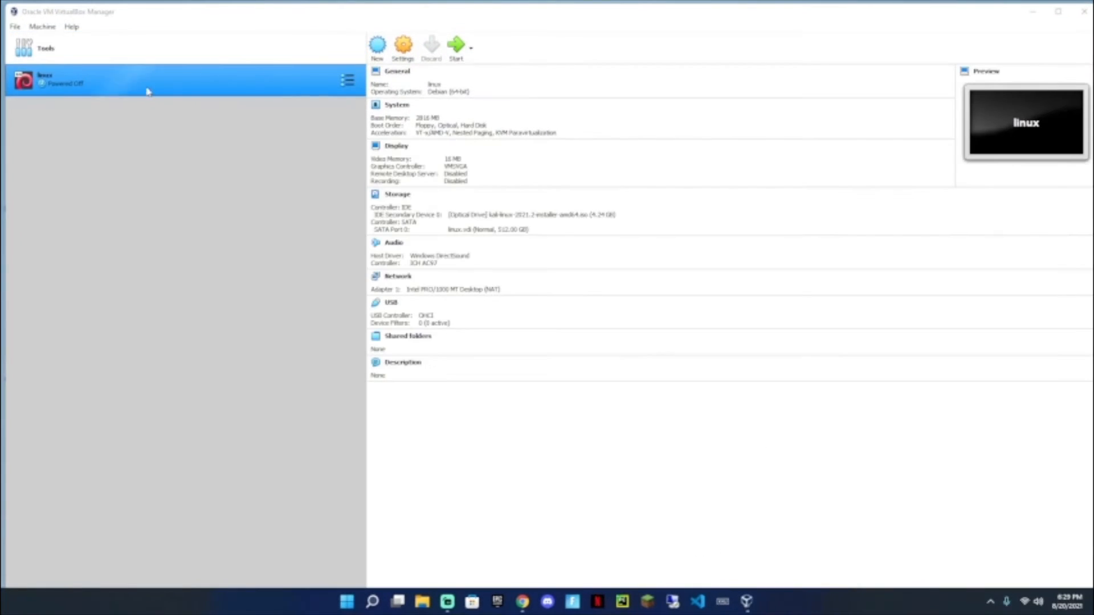
- Remove the existing "linux" virtual machine and delete all its files
{"action": "right_click", "coordinate": [133, 76]}
{"action": "left_click", "coordinate": [227, 136]}
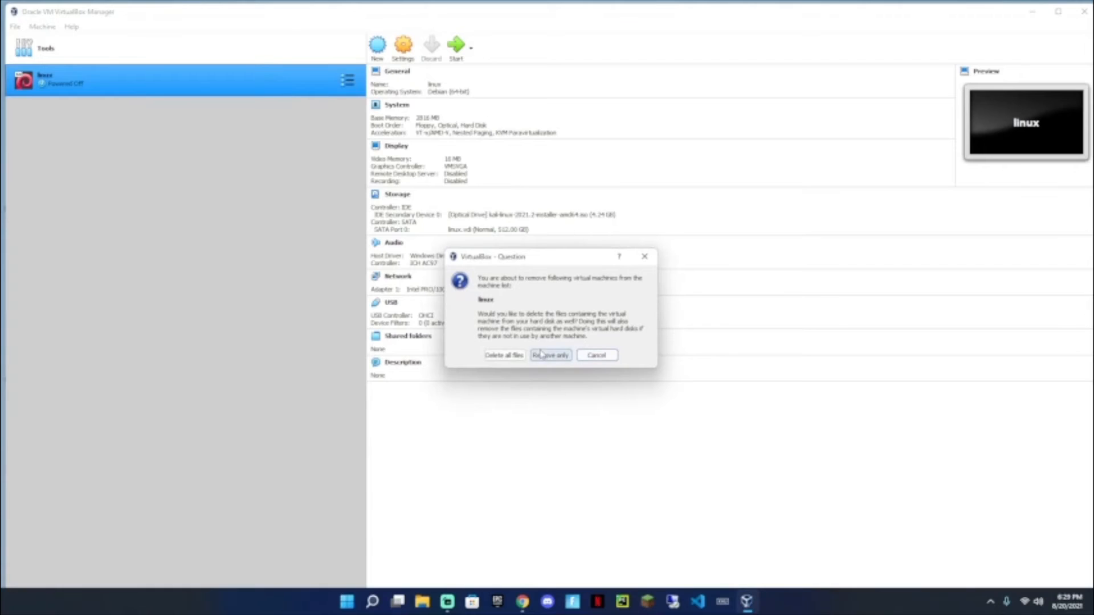
{"action": "left_click", "coordinate": [513, 356]}
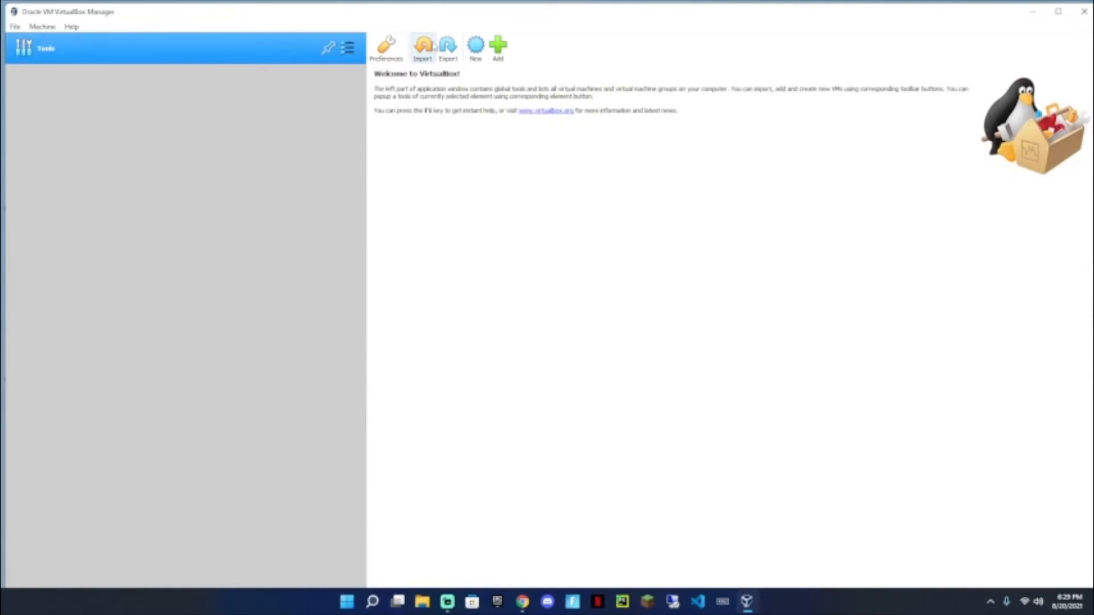
- Start a new virtual machine named "kali linux" with type Linux and version Debian (64-bit)
{"action": "left_click", "coordinate": [476, 45]}
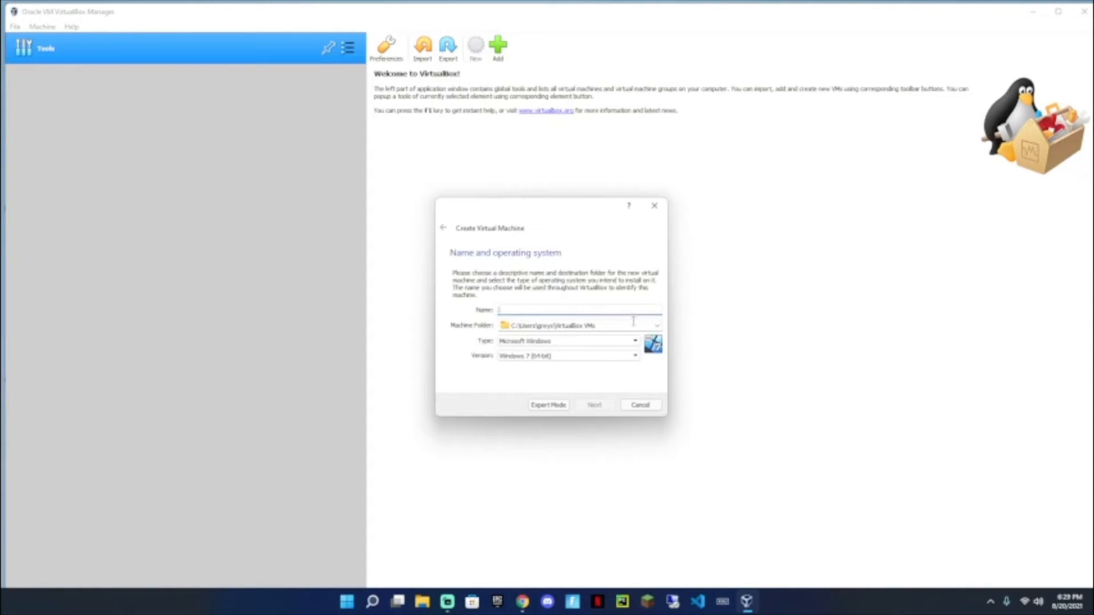
{"action": "type", "text": "u"}
{"action": "type", "text": "inu"}
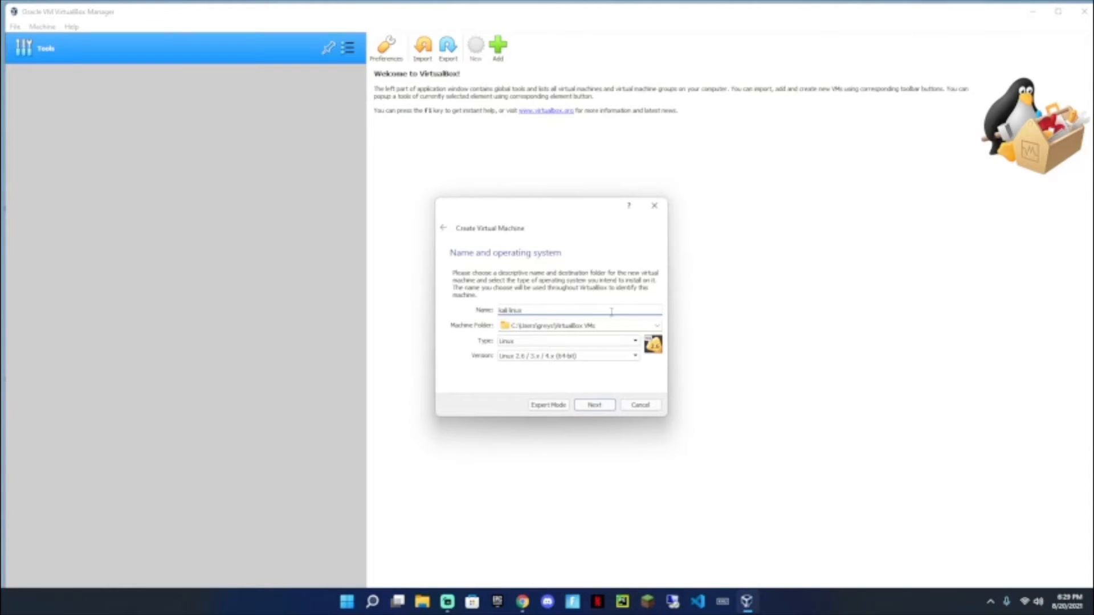
{"action": "left_click", "coordinate": [564, 356]}
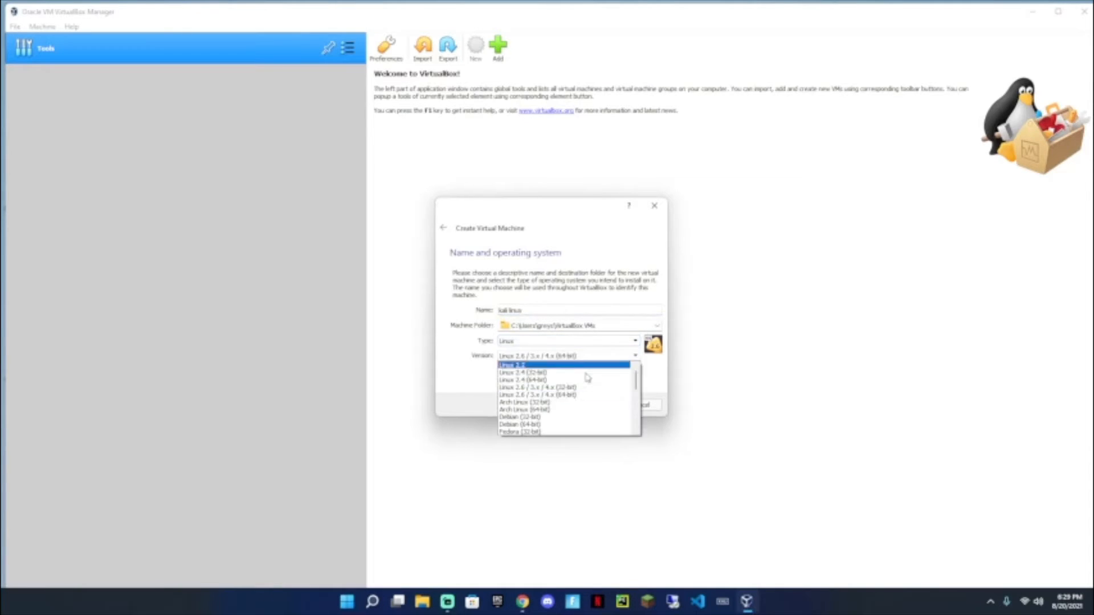
{"action": "left_click", "coordinate": [566, 424]}
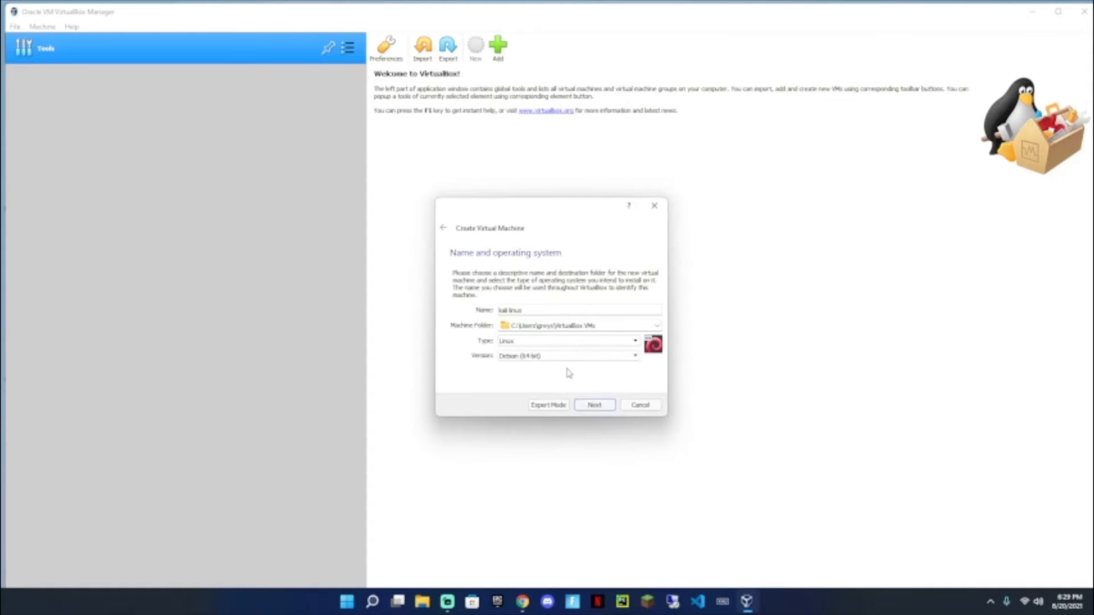
{"action": "left_click", "coordinate": [528, 358]}
{"action": "scroll", "coordinate": [557, 393], "scroll_direction": "up", "scroll_amount": 2}
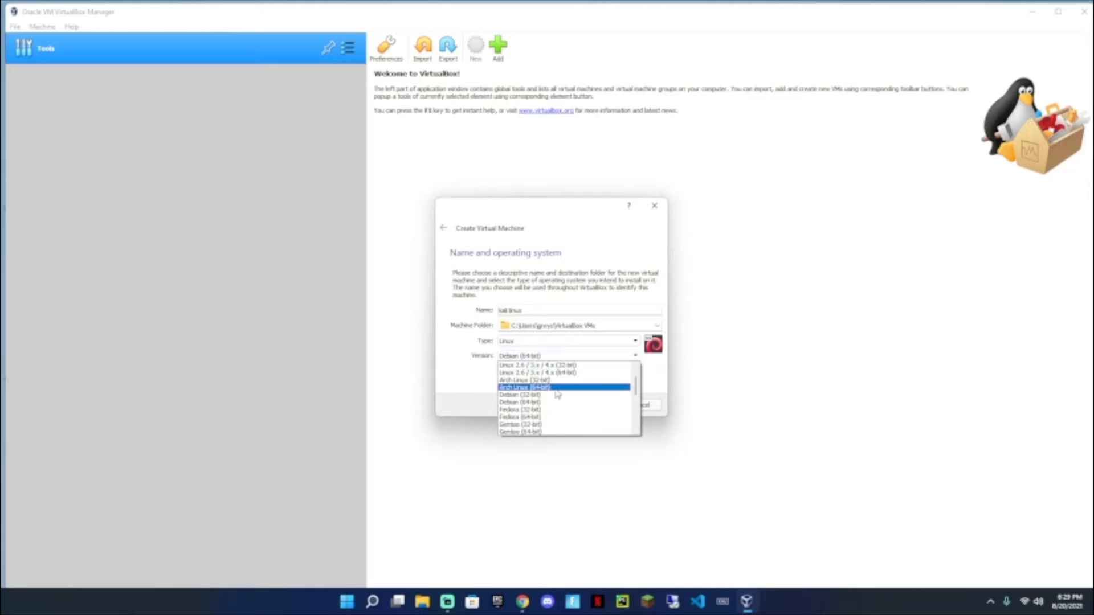
{"action": "left_click", "coordinate": [483, 371]}
{"action": "left_click", "coordinate": [594, 405]}
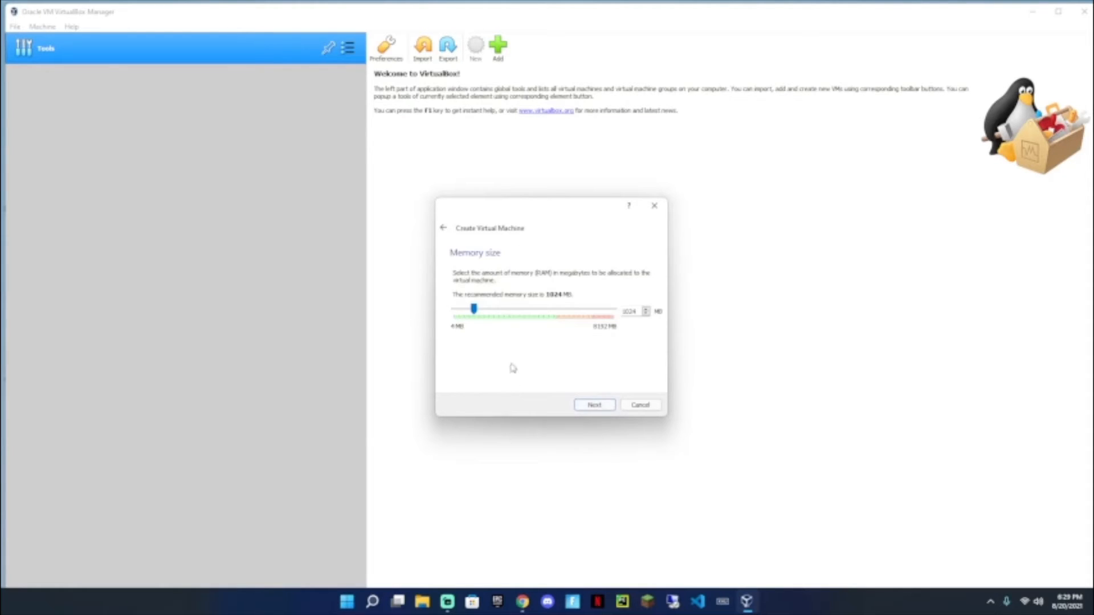
- Allocate about 3200 MB of memory to the new machine and choose to create a virtual hard disk now
{"action": "left_click_drag", "start_coordinate": [500, 310], "coordinate": [519, 317]}
{"action": "left_click", "coordinate": [595, 405]}
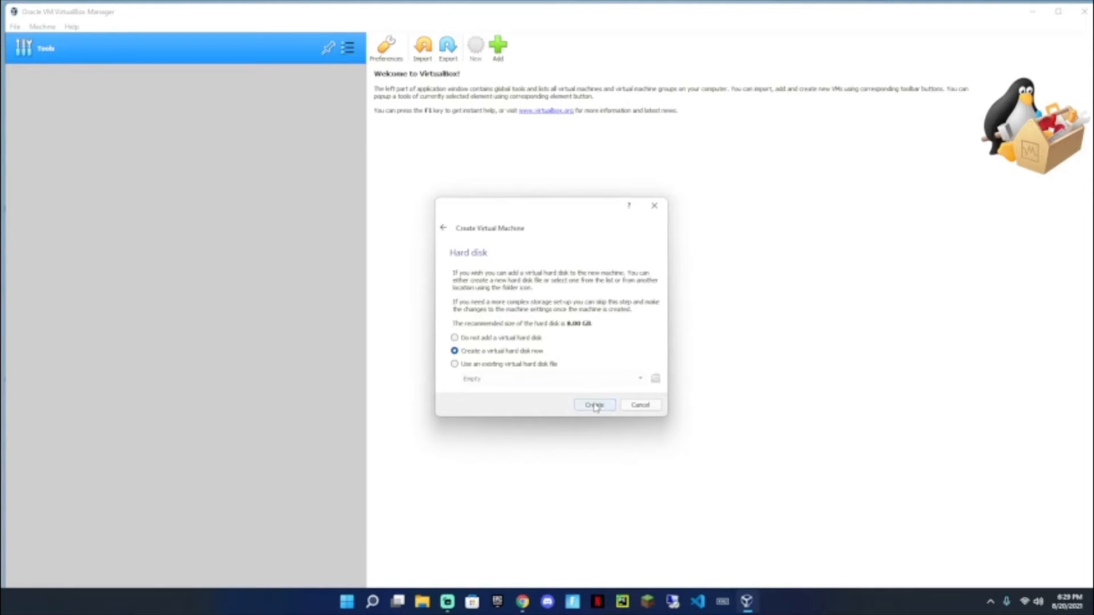
{"action": "left_click", "coordinate": [595, 405]}
- Create a dynamically allocated virtual hard disk of 128 GB for the machine, keeping the default file type and location
{"action": "left_click", "coordinate": [600, 422]}
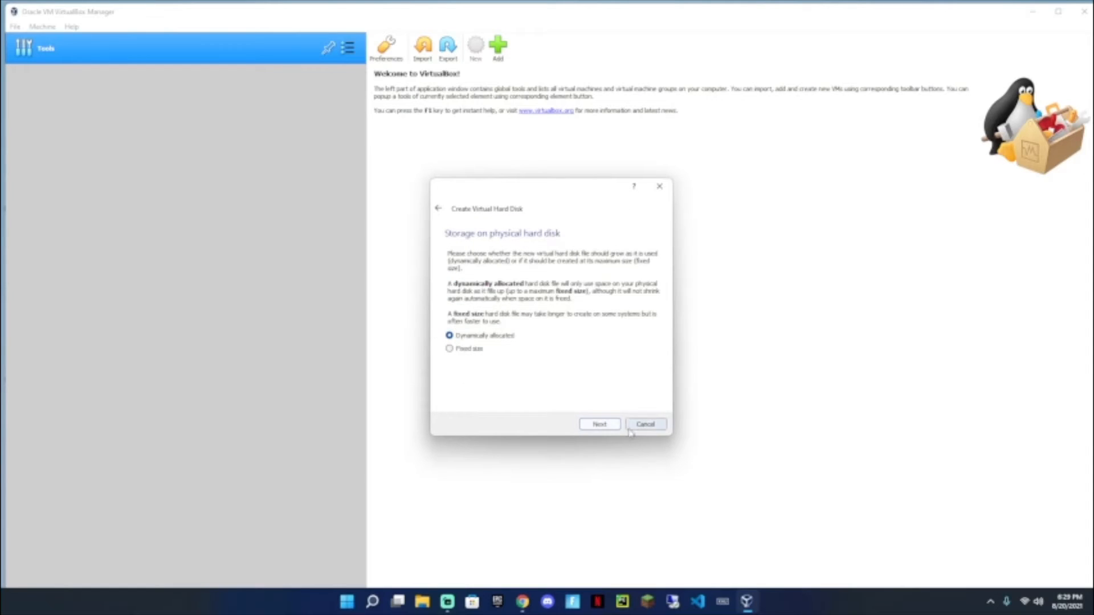
{"action": "left_click", "coordinate": [591, 427]}
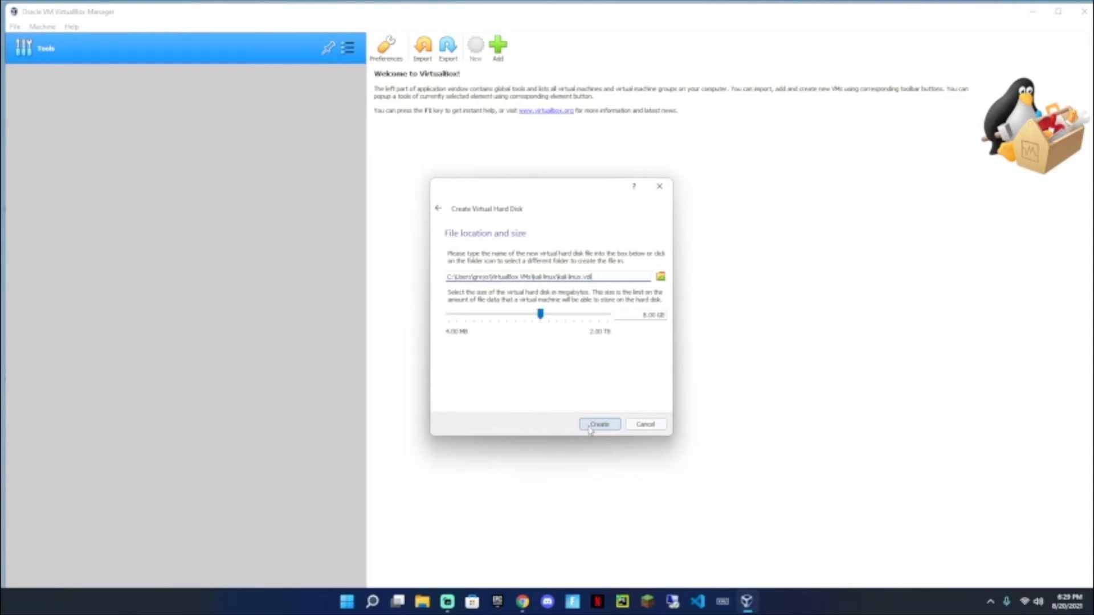
{"action": "left_click", "coordinate": [599, 318]}
{"action": "left_click", "coordinate": [604, 320]}
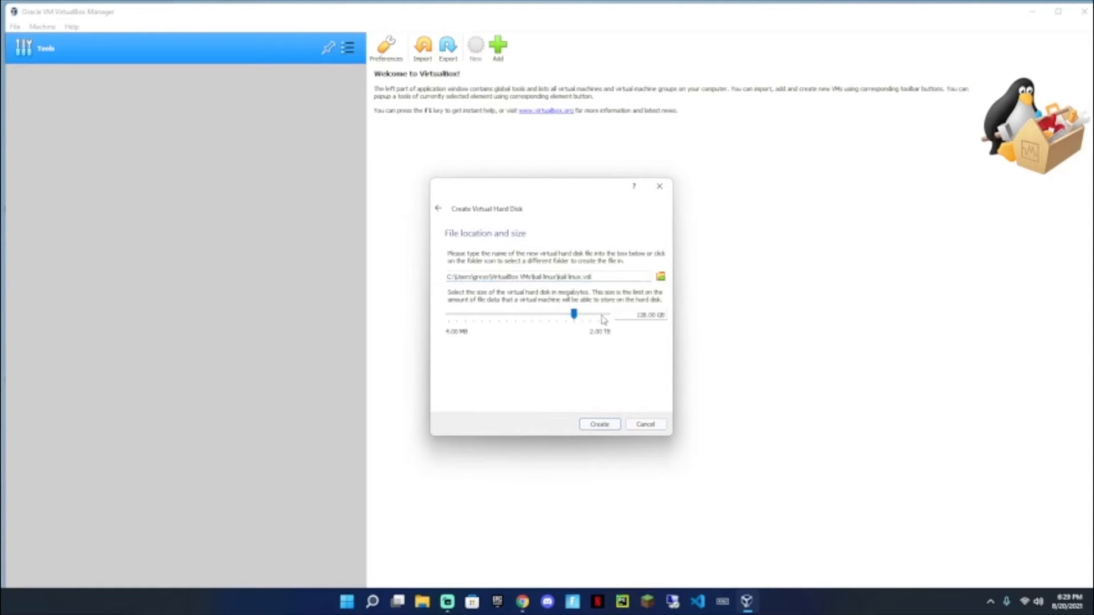
{"action": "left_click", "coordinate": [604, 425]}
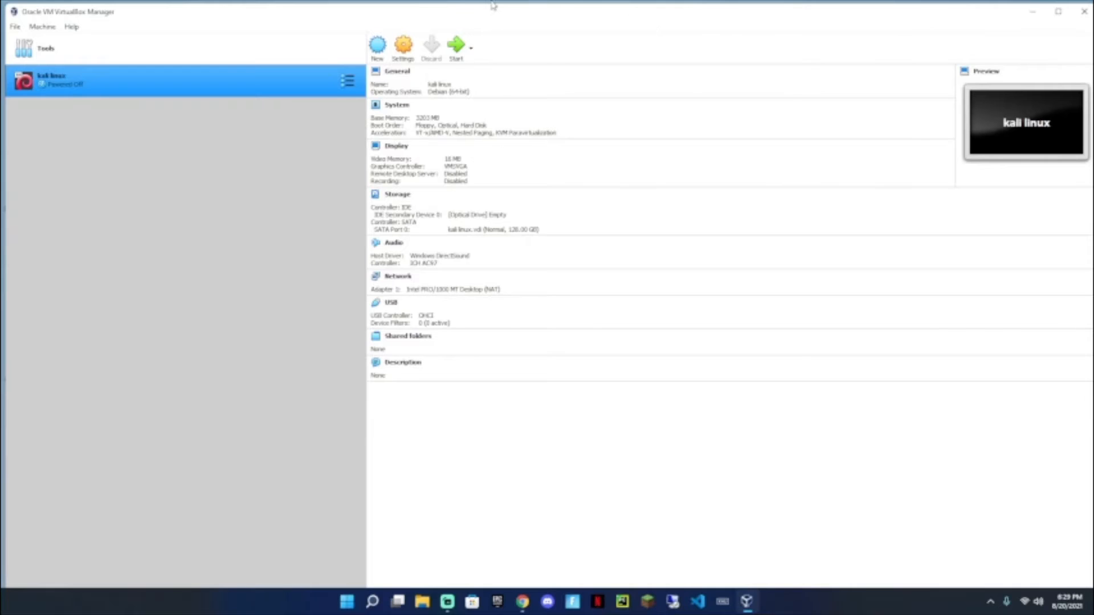
- Start the kali linux machine with kali-linux-2021.2-installer-amd64.iso as its start-up disk
{"action": "left_click", "coordinate": [456, 46]}
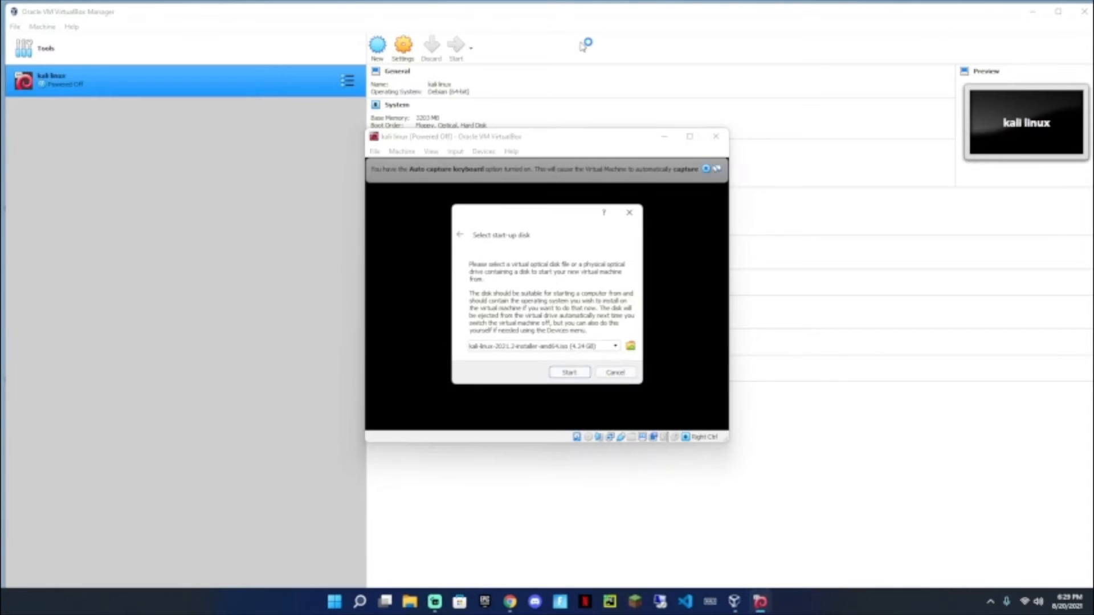
{"action": "left_click", "coordinate": [569, 375]}
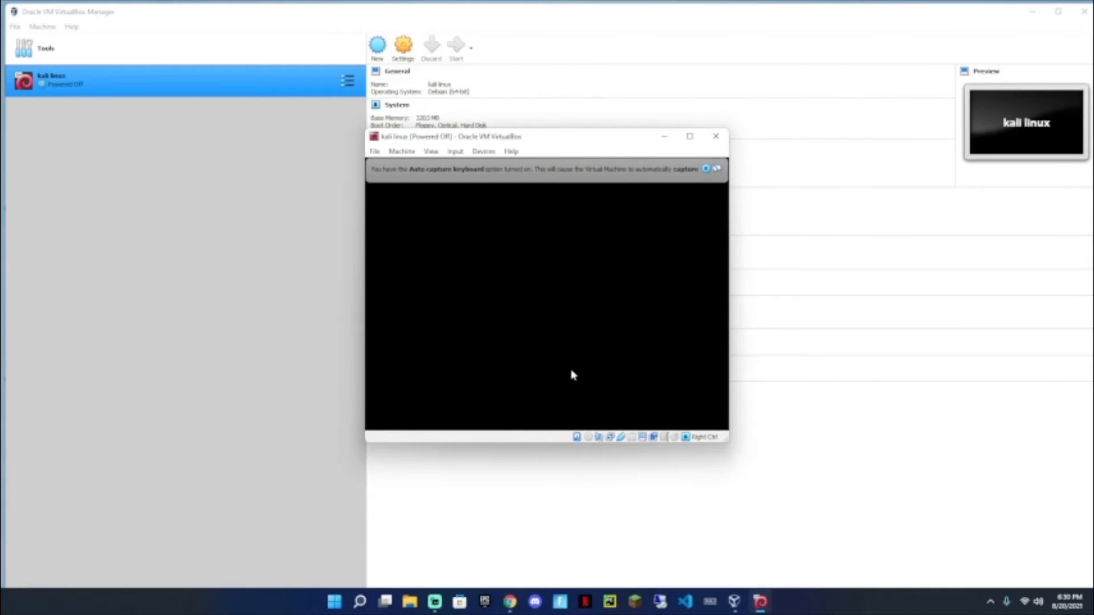
{"action": "left_click", "coordinate": [528, 333]}
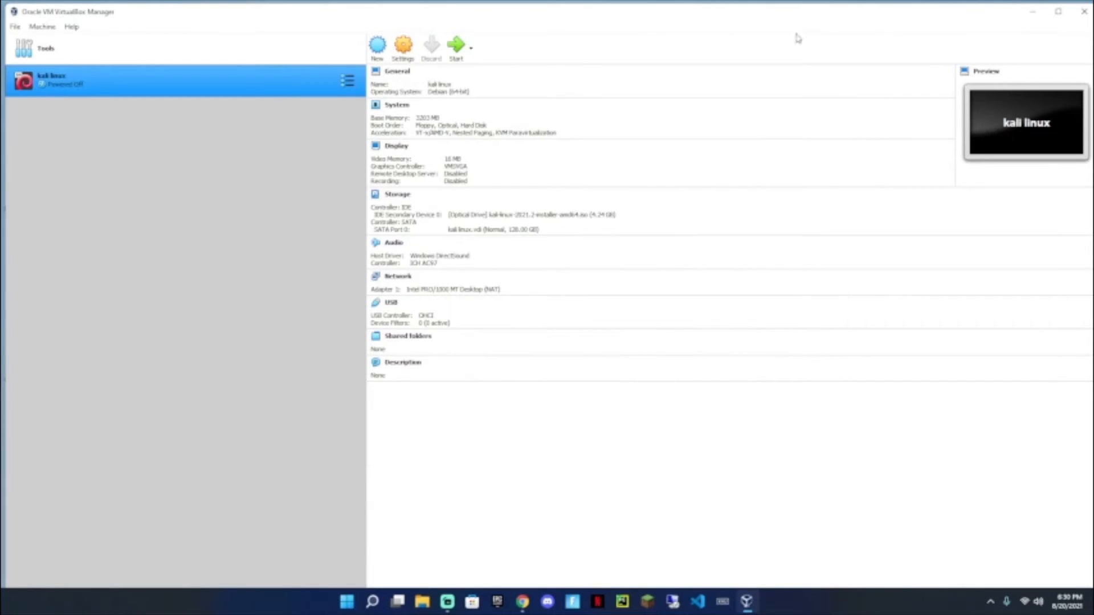
- Close VirtualBox Manager and launch VMware Workstation 16 Player from the desktop
{"action": "left_click", "coordinate": [1084, 12]}
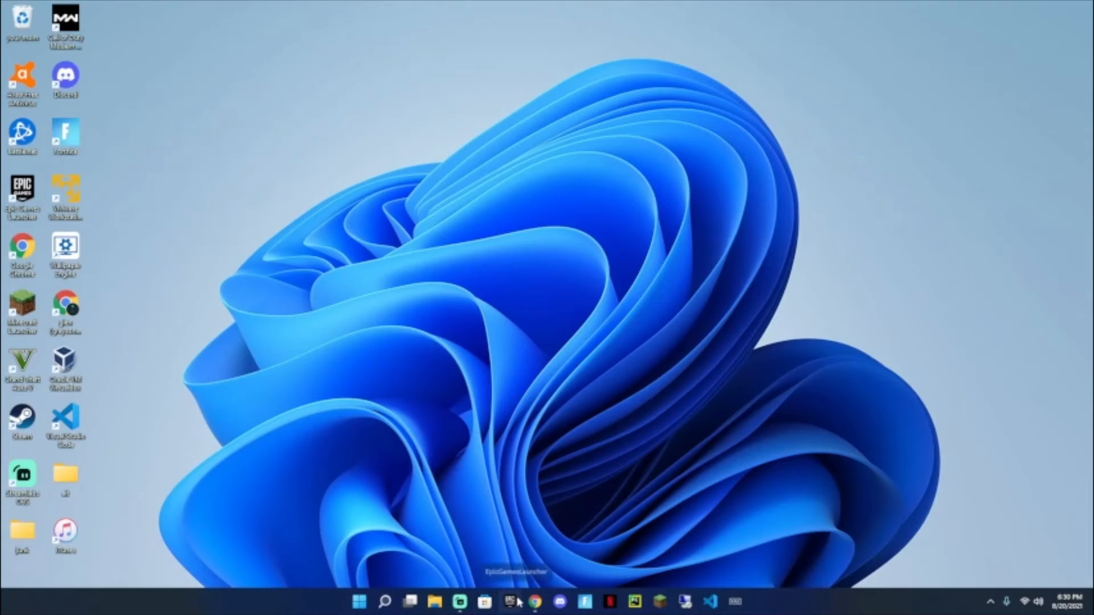
{"action": "mouse_move", "coordinate": [540, 600]}
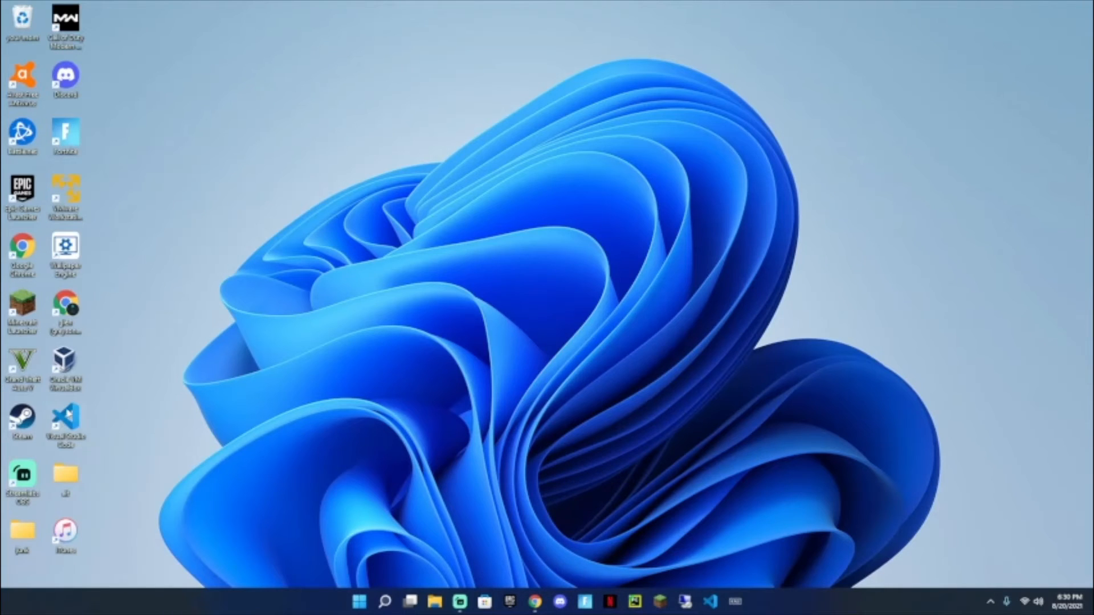
{"action": "left_click", "coordinate": [73, 191]}
- Search the web for "vmware workstation" in a new Chrome tab, view the Workstation Pro page and close the browser
{"action": "left_click", "coordinate": [535, 601]}
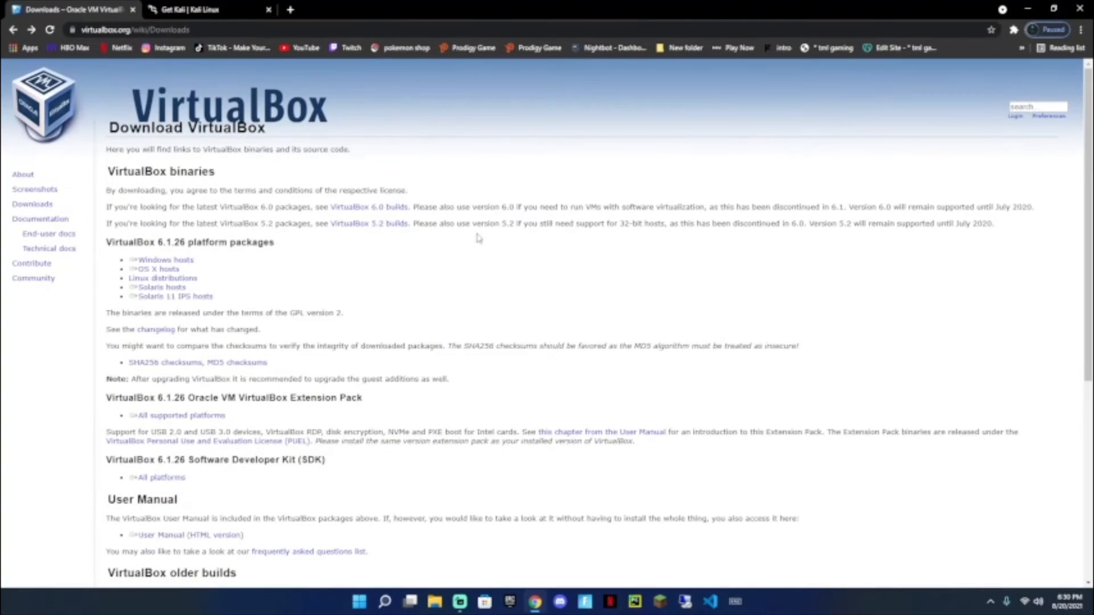
{"action": "left_click", "coordinate": [290, 9]}
{"action": "type", "text": "v"}
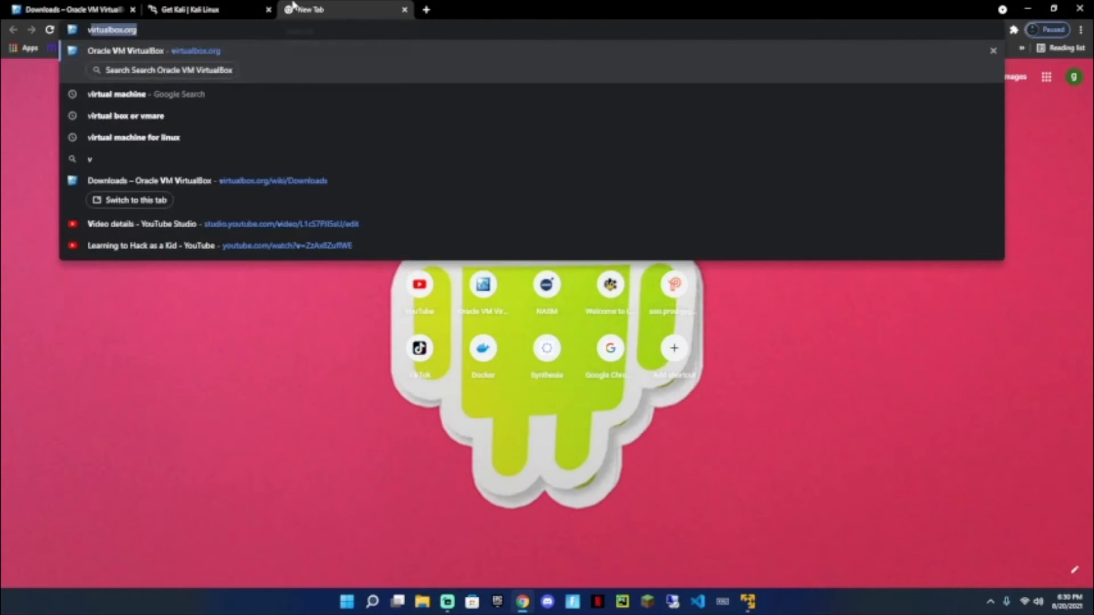
{"action": "type", "text": "mare"}
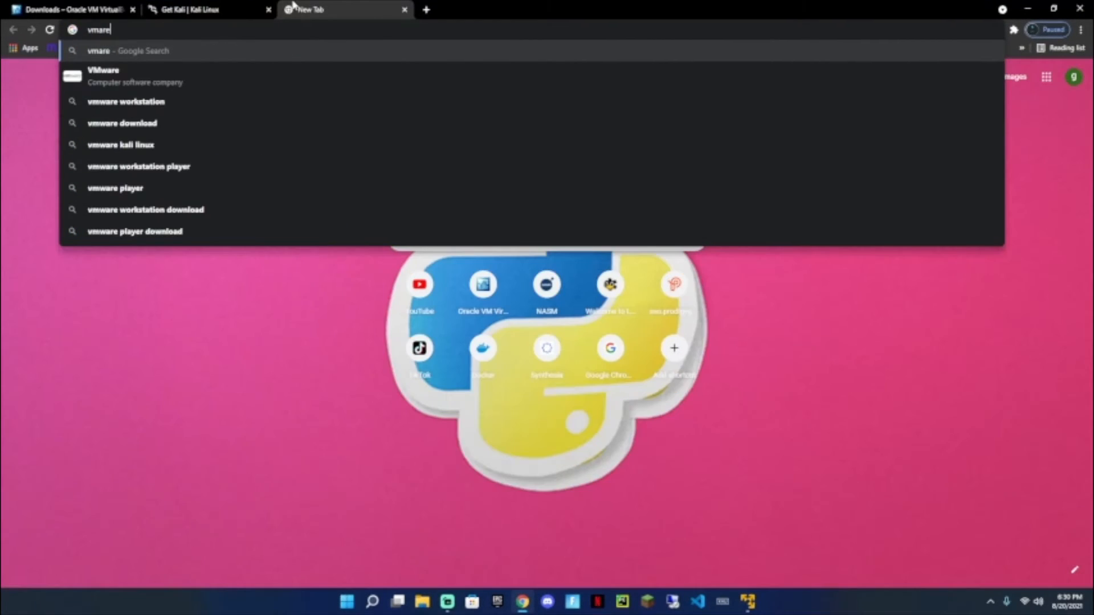
{"action": "left_click", "coordinate": [165, 101]}
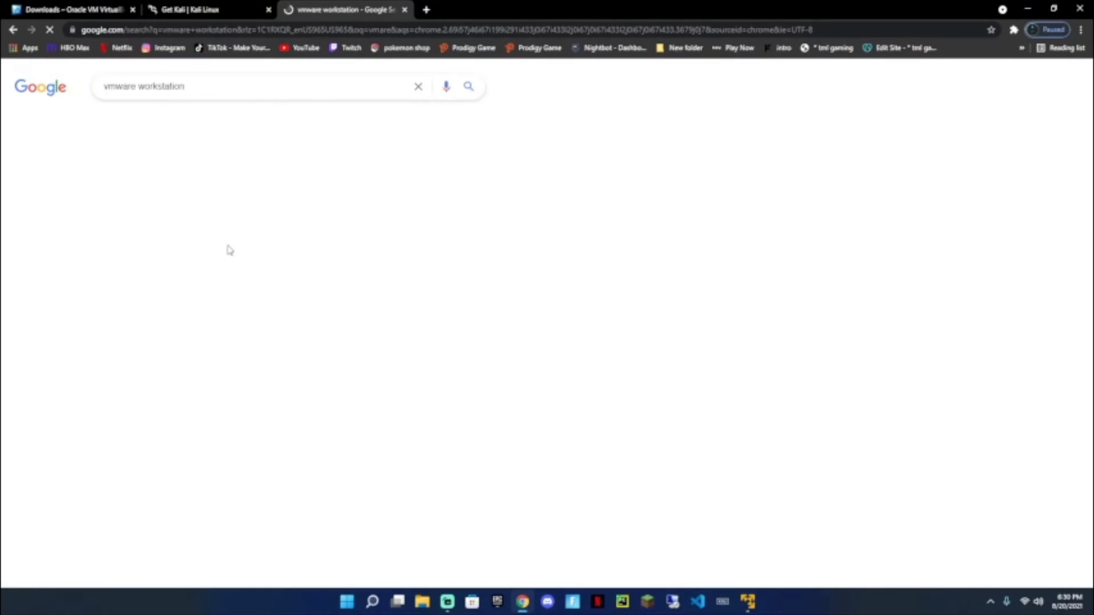
{"action": "left_click", "coordinate": [227, 185]}
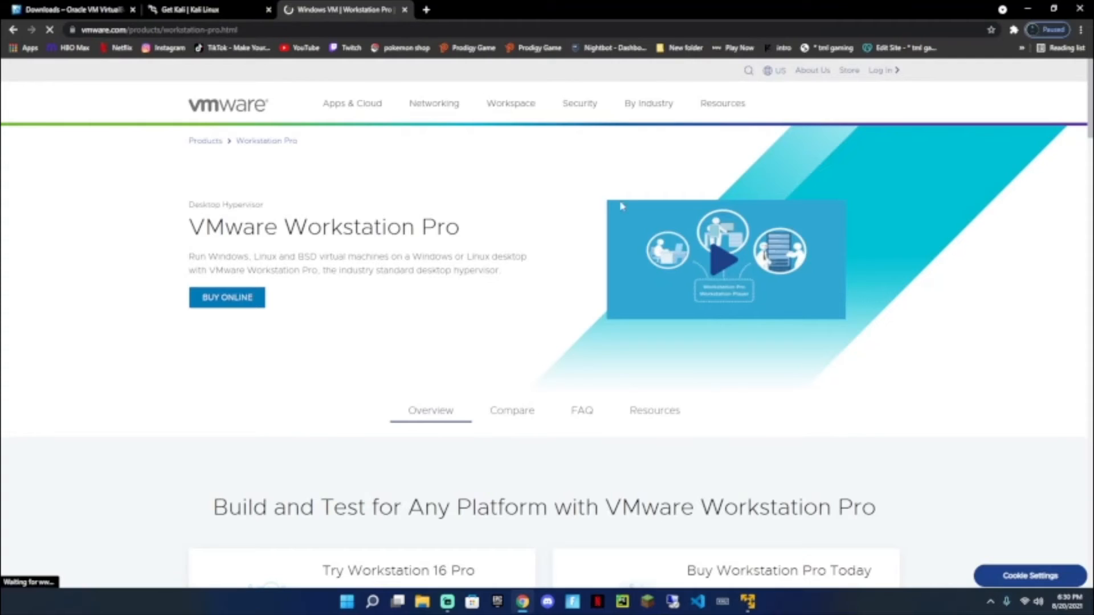
{"action": "left_click", "coordinate": [1081, 10]}
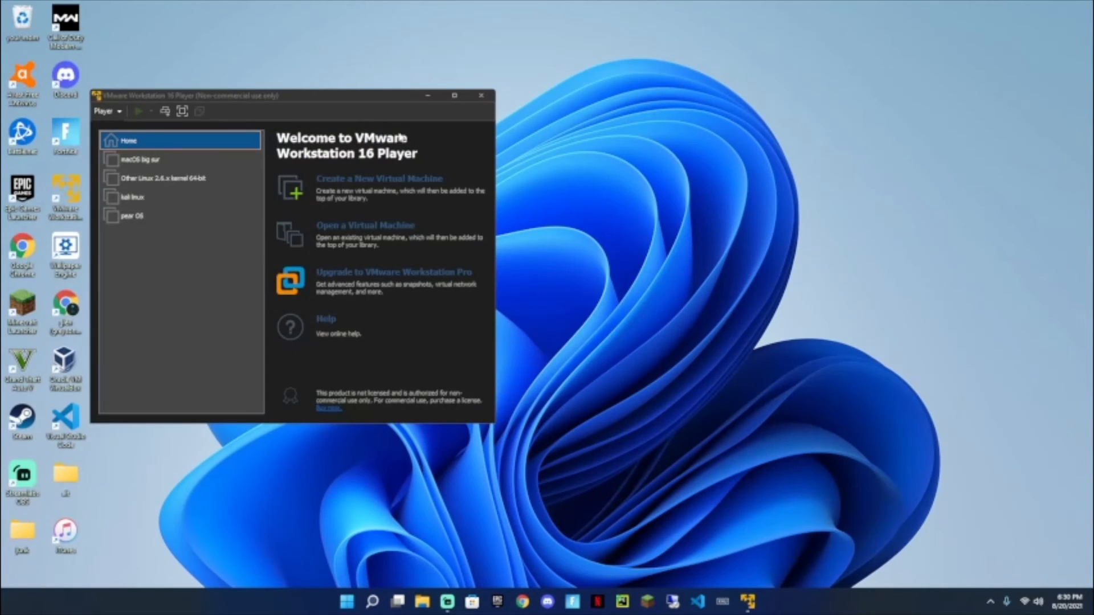
- Resume the suspended kali linux virtual machine in VMware Workstation 16 Player and maximize its window
{"action": "left_click", "coordinate": [154, 162]}
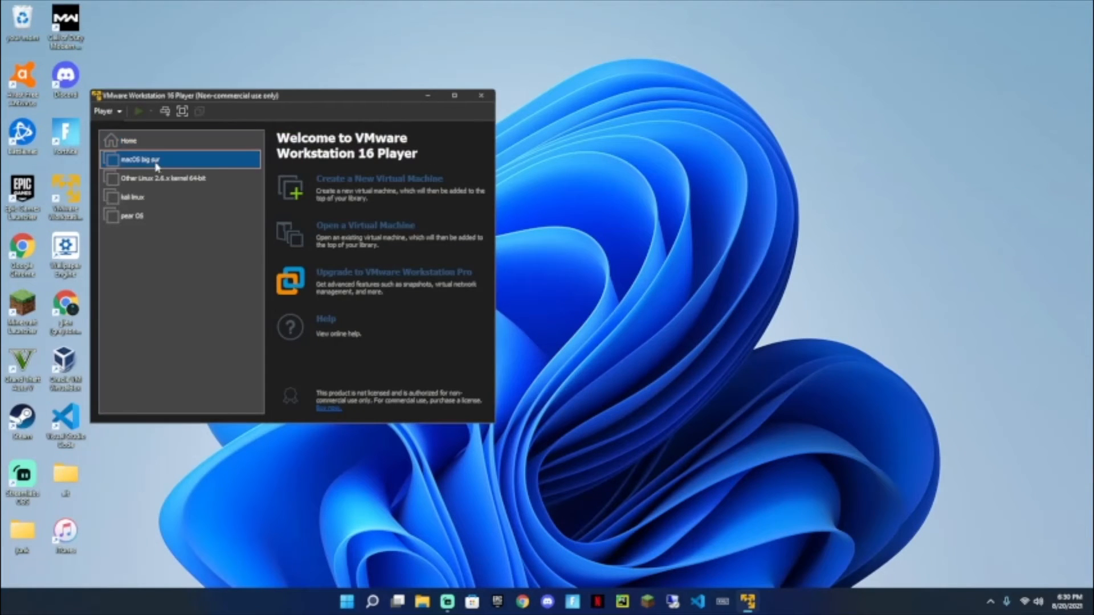
{"action": "left_click", "coordinate": [214, 181]}
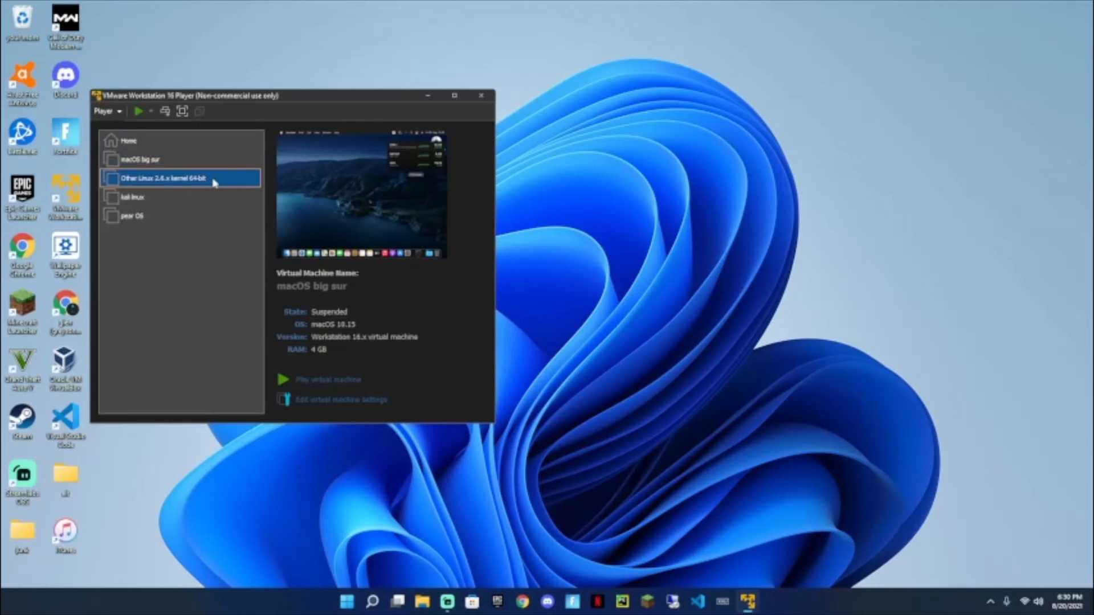
{"action": "left_click", "coordinate": [159, 199]}
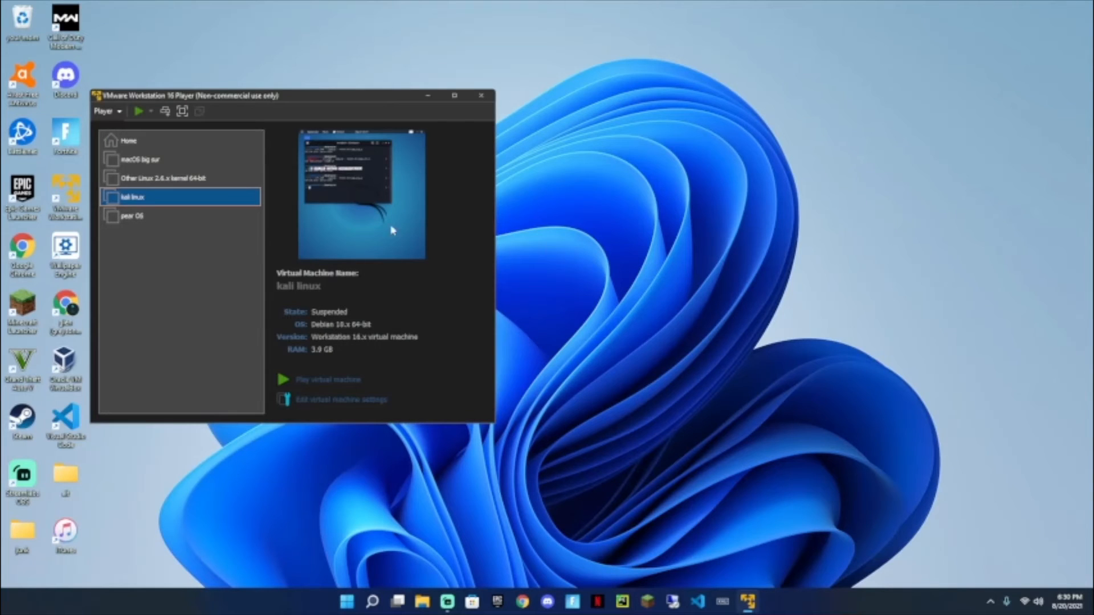
{"action": "left_click", "coordinate": [347, 380]}
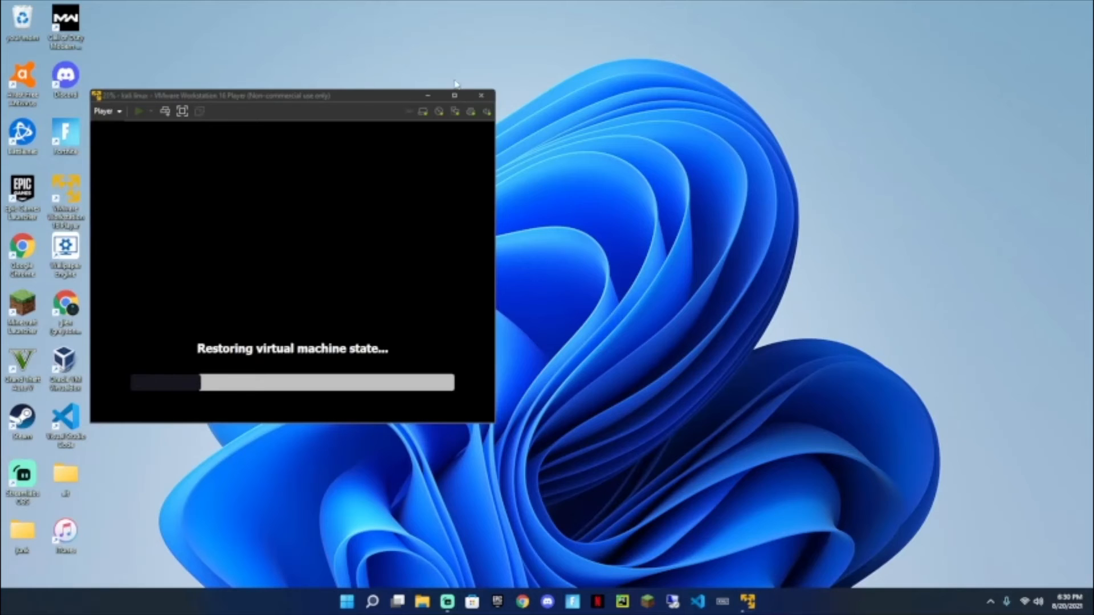
{"action": "left_click_drag", "start_coordinate": [349, 100], "coordinate": [588, 80]}
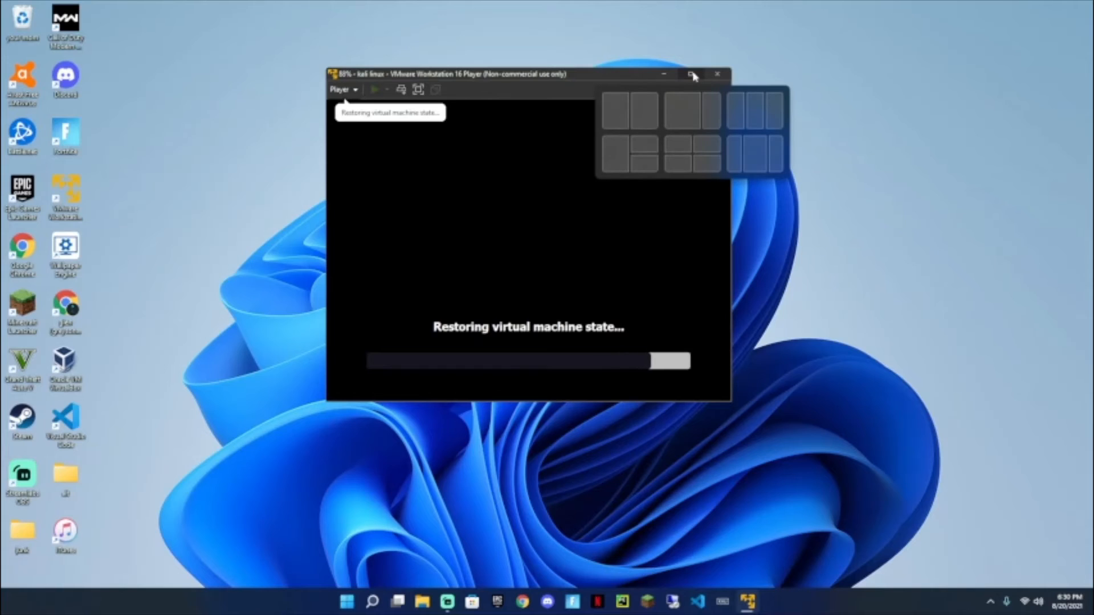
{"action": "left_click", "coordinate": [693, 75]}
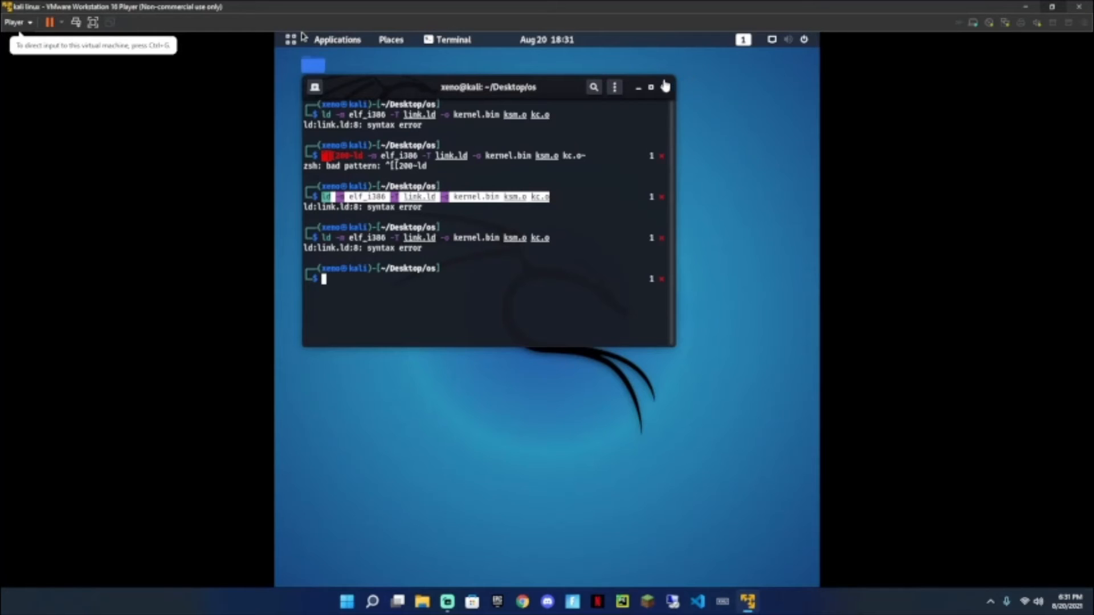
- Close the open terminal window in the Kali desktop and switch the virtual machine to full screen
{"action": "left_click", "coordinate": [664, 89]}
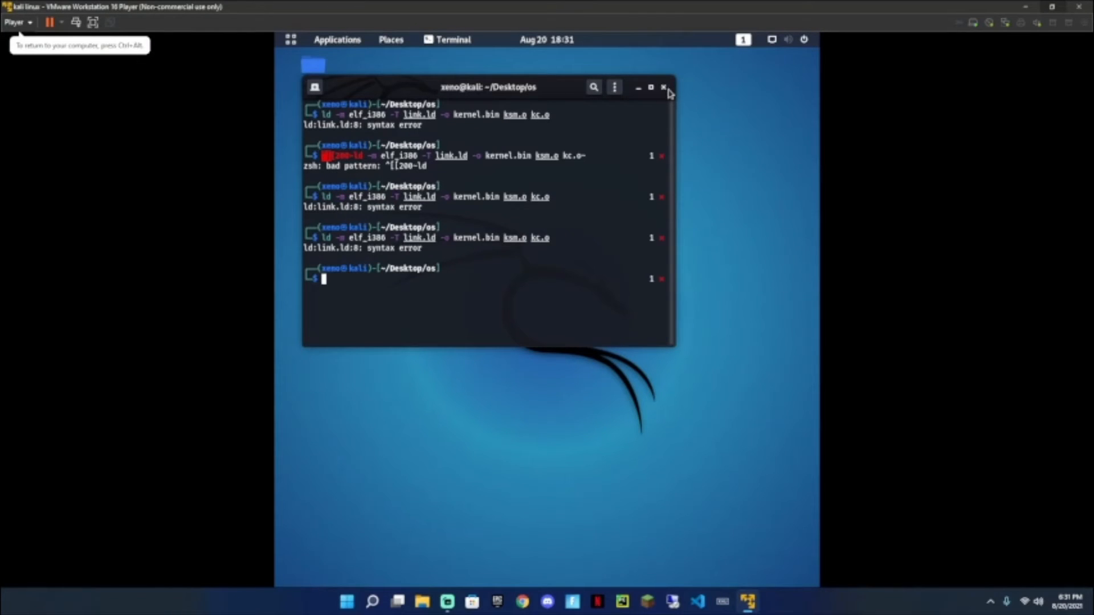
{"action": "left_click", "coordinate": [664, 88]}
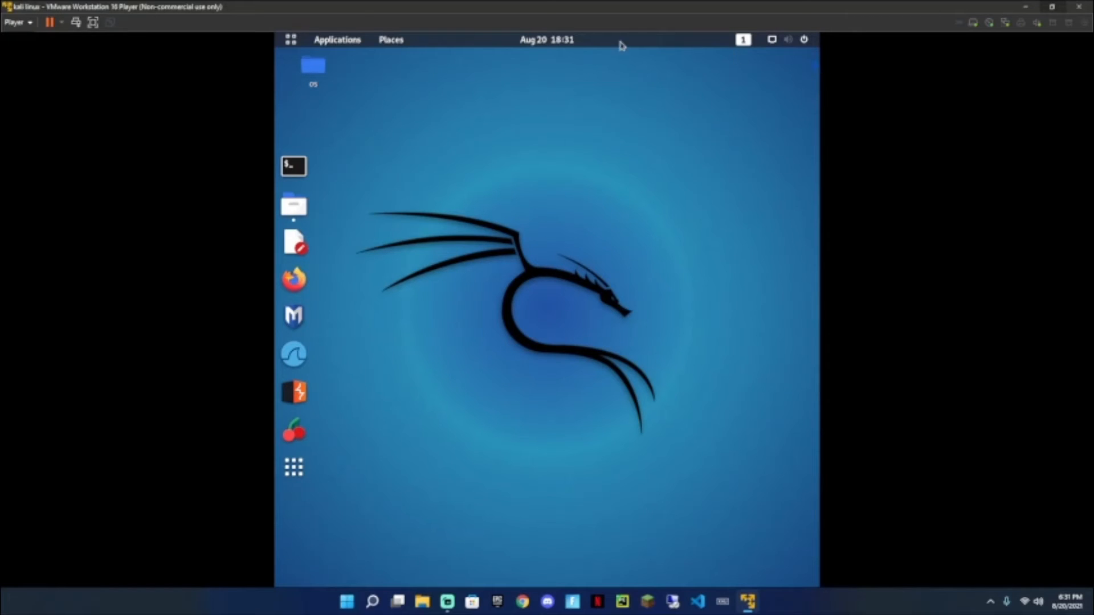
{"action": "left_click", "coordinate": [93, 22]}
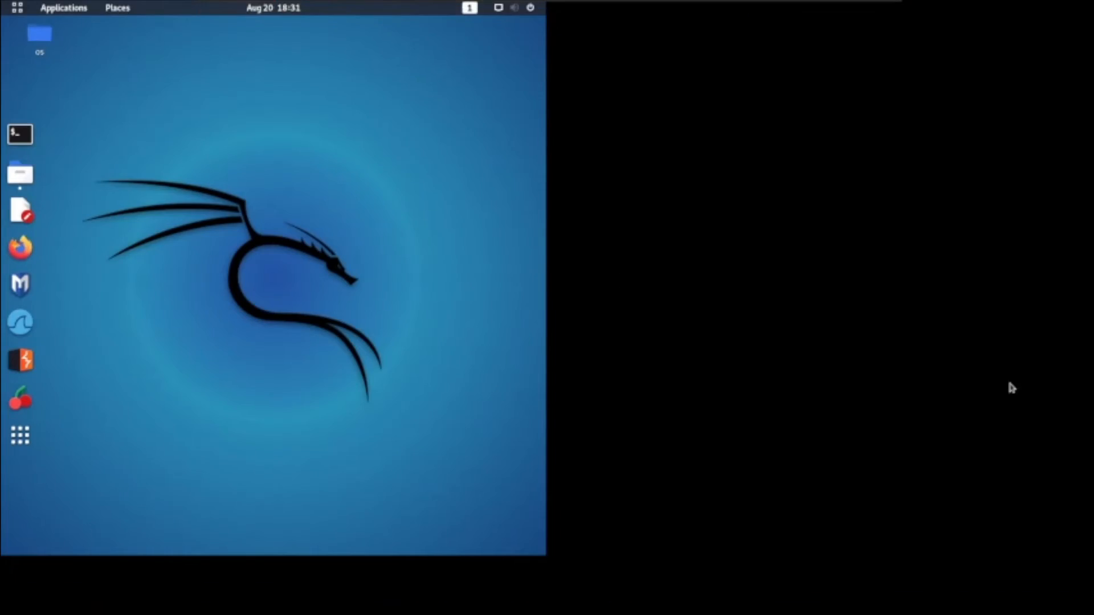
- Bring the open file manager window of the os folder to the front and close it
{"action": "key", "text": "super"}
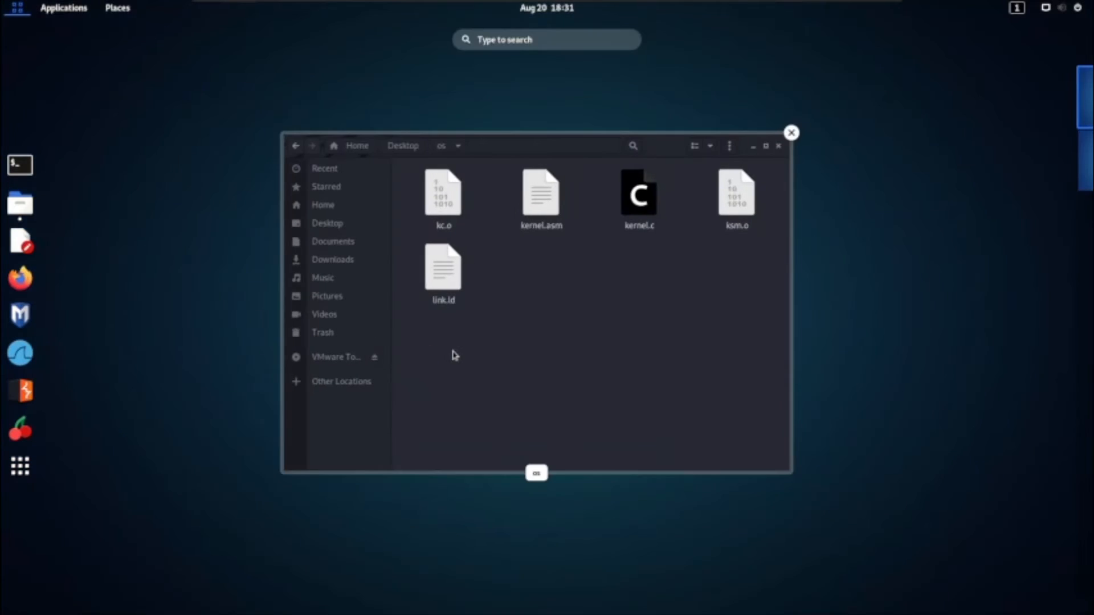
{"action": "key", "text": "super"}
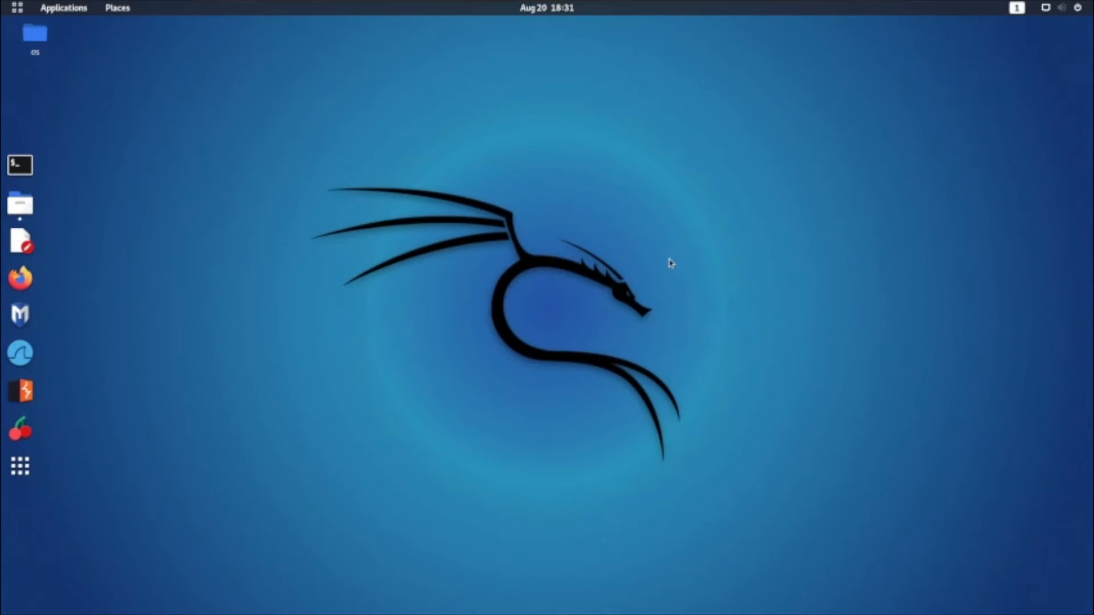
{"action": "key", "text": "alt+Tab"}
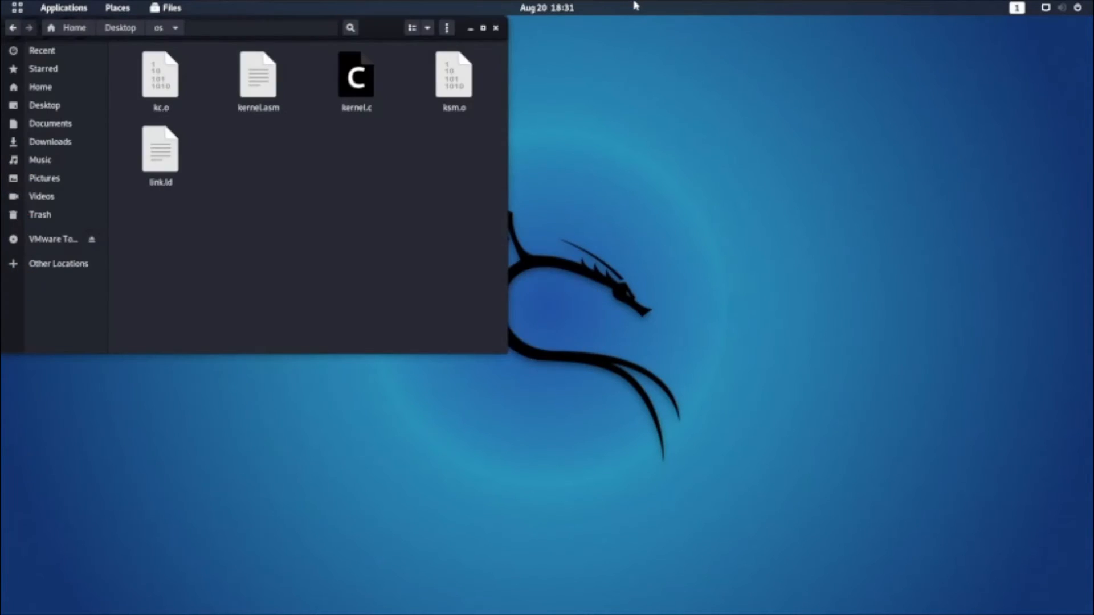
{"action": "mouse_move", "coordinate": [635, 5]}
{"action": "left_click", "coordinate": [495, 29]}
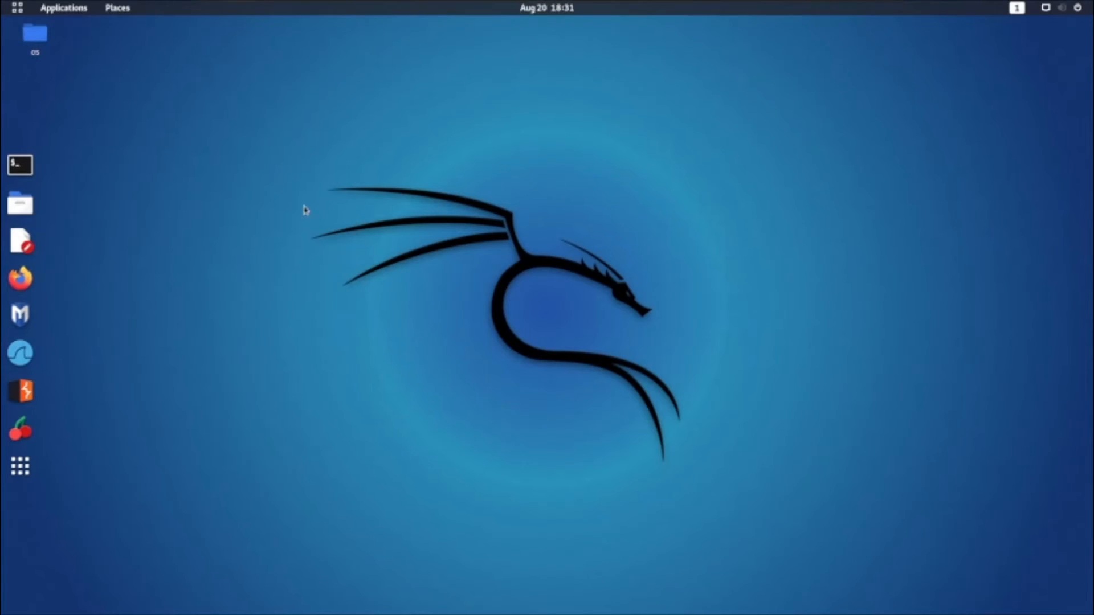
- Show the Kali applications grid briefly and return to the desktop
{"action": "left_click", "coordinate": [9, 464]}
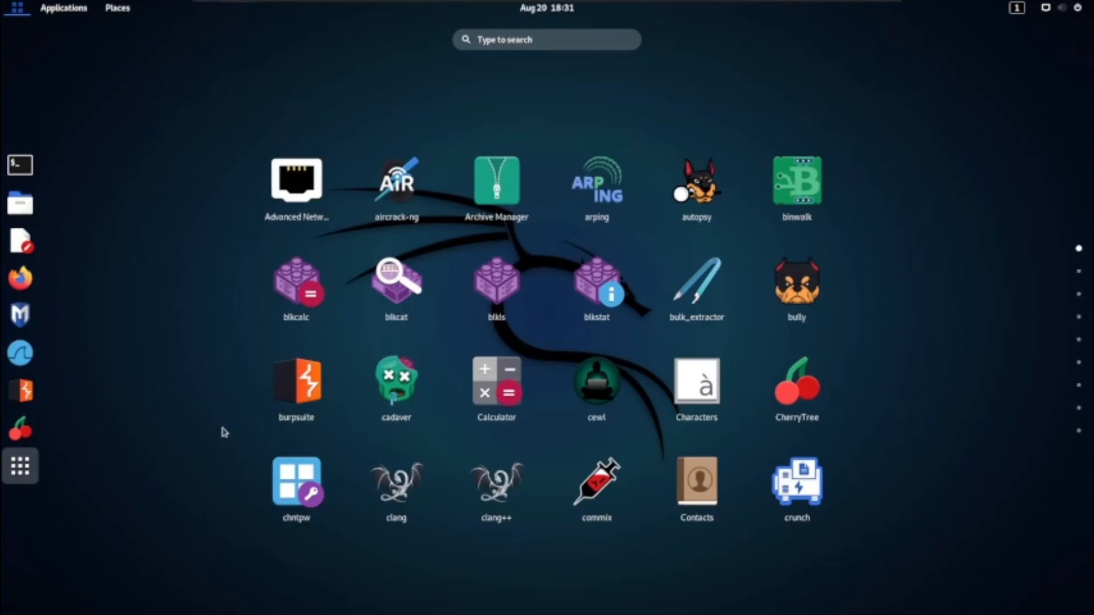
{"action": "left_click", "coordinate": [727, 134]}
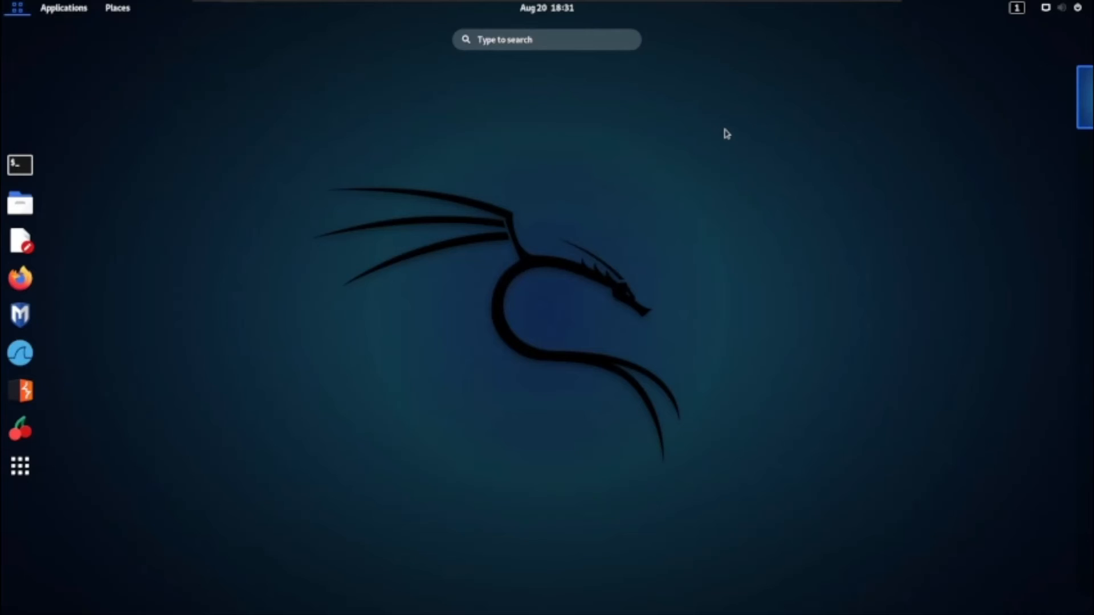
{"action": "left_click", "coordinate": [924, 104]}
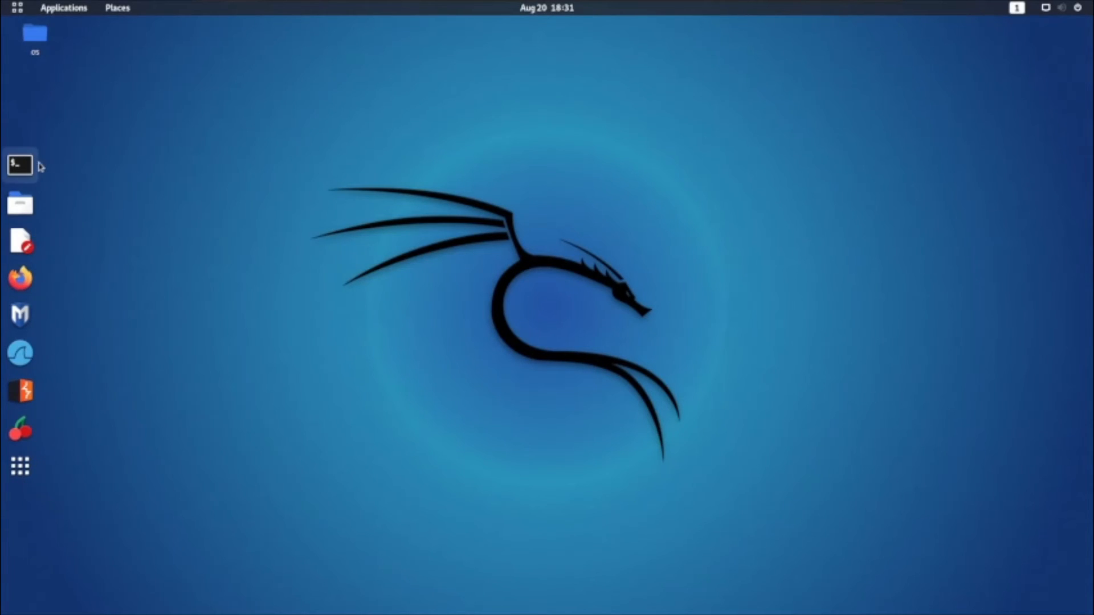
- Open a terminal in Kali, run sudo on its own and highlight the entered command
{"action": "left_click", "coordinate": [37, 165]}
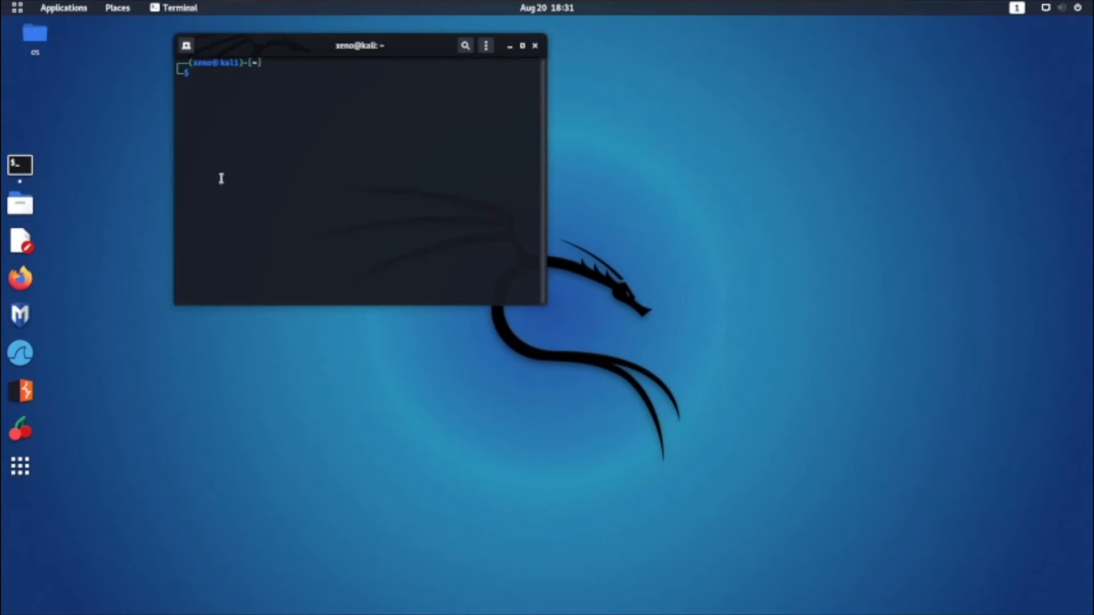
{"action": "type", "text": "sudo"}
{"action": "key", "text": "Return"}
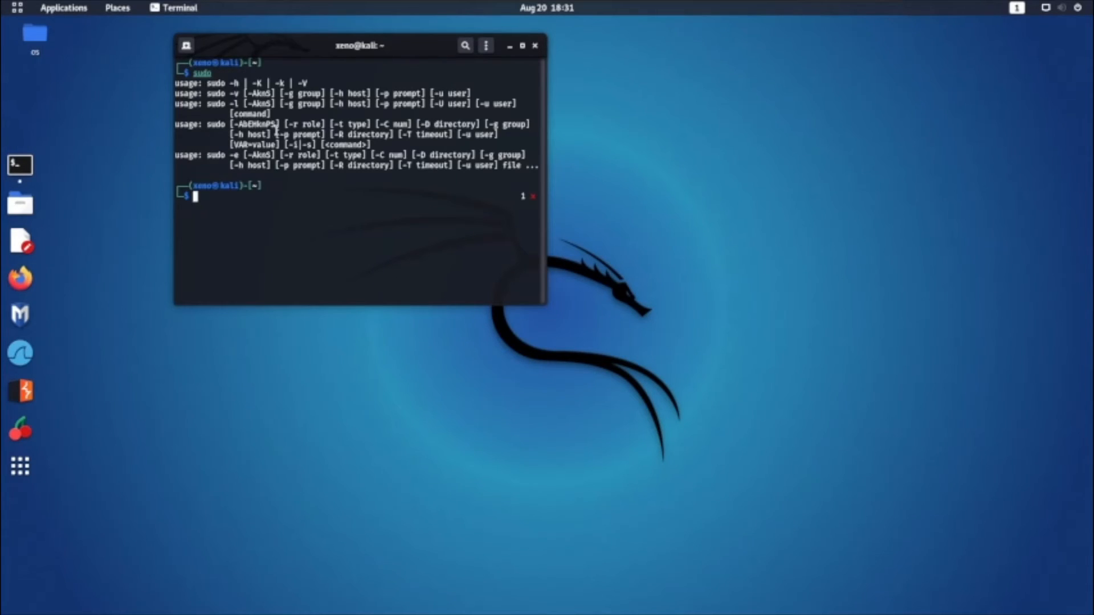
{"action": "left_click_drag", "start_coordinate": [212, 72], "coordinate": [191, 72]}
{"action": "left_click", "coordinate": [225, 76]}
- Run sudo apt-get upgrade in the terminal
{"action": "type", "text": "sudo"}
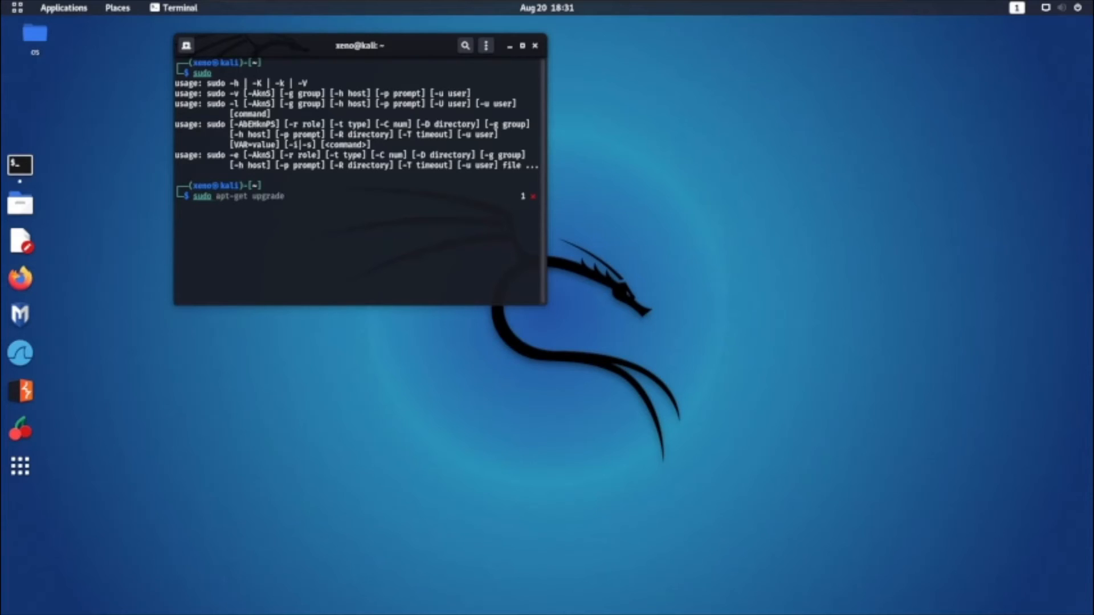
{"action": "type", "text": " apt-get upgrade"}
{"action": "key", "text": "Return"}
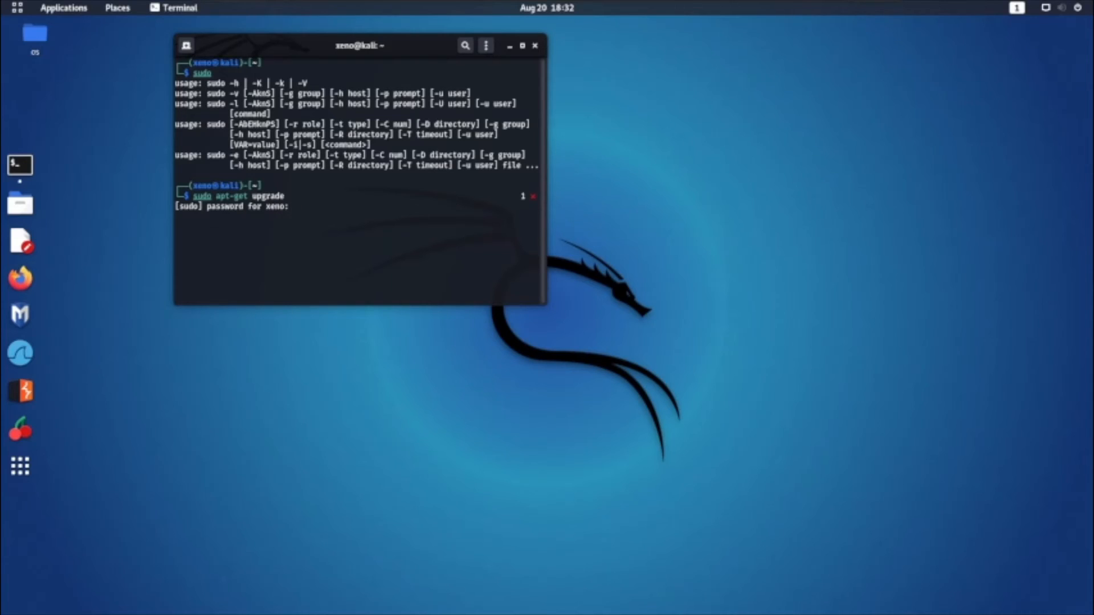
- Enter the sudo password, accept the package upgrade and look through its output
{"action": "key", "text": "Return"}
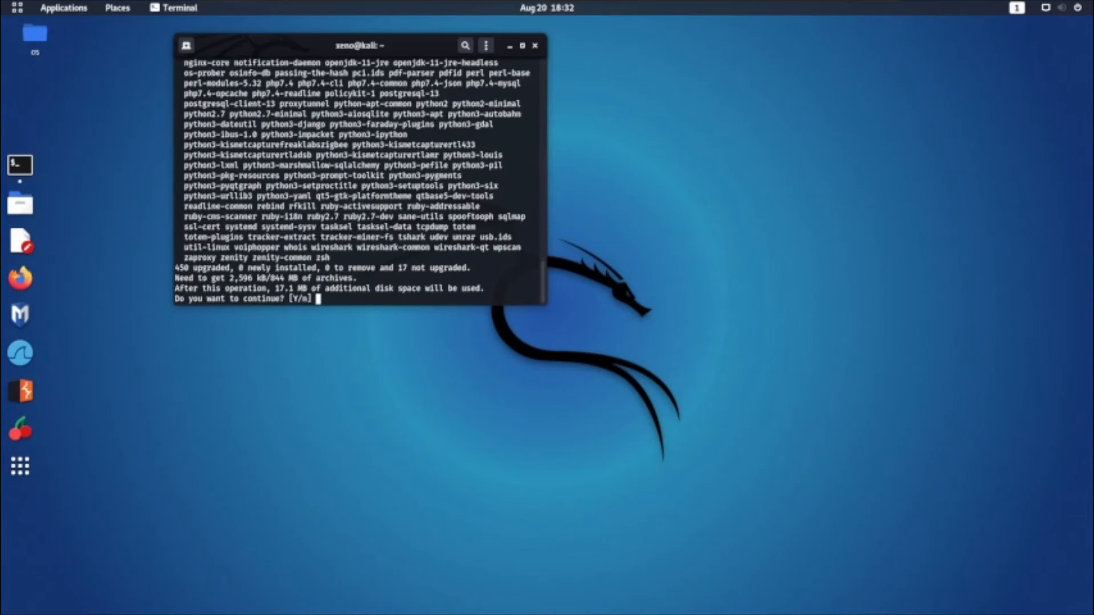
{"action": "key", "text": "Return"}
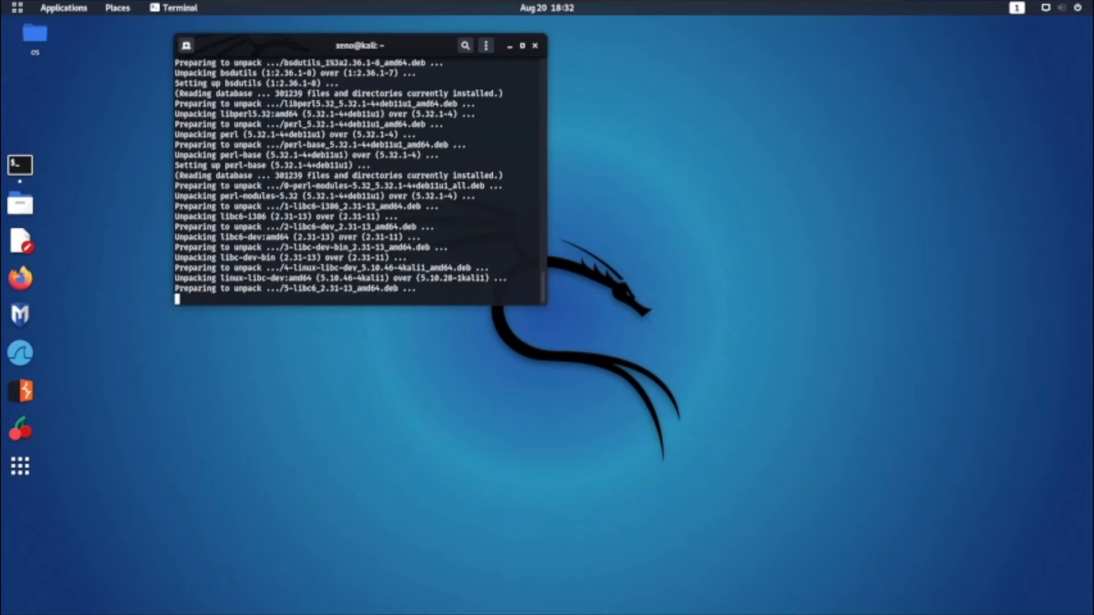
{"action": "scroll", "coordinate": [320, 212], "scroll_direction": "up", "scroll_amount": 6}
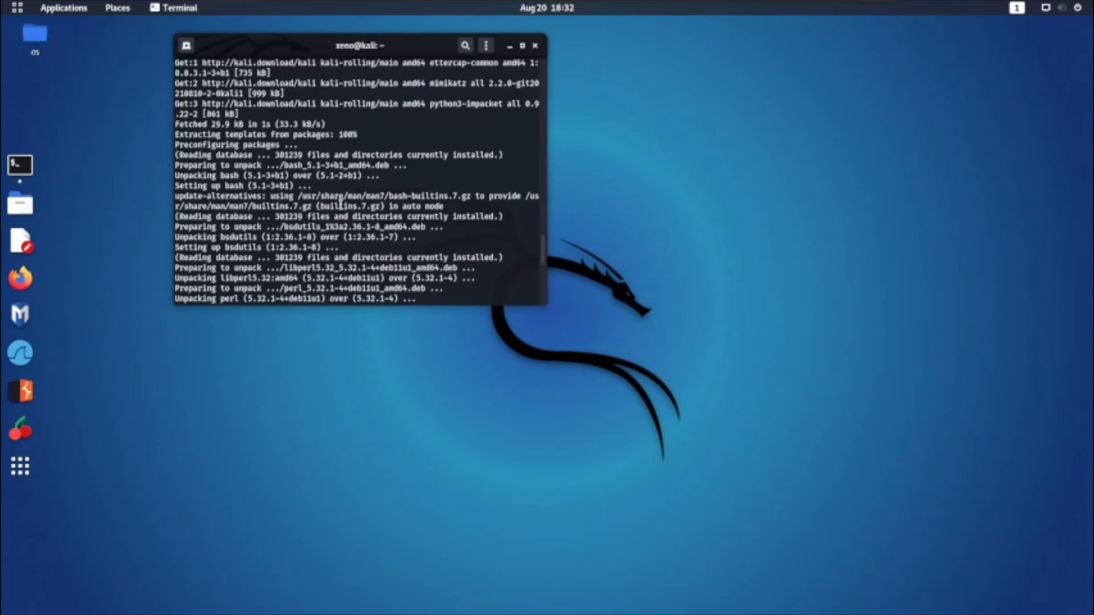
{"action": "scroll", "coordinate": [340, 206], "scroll_direction": "down", "scroll_amount": 6}
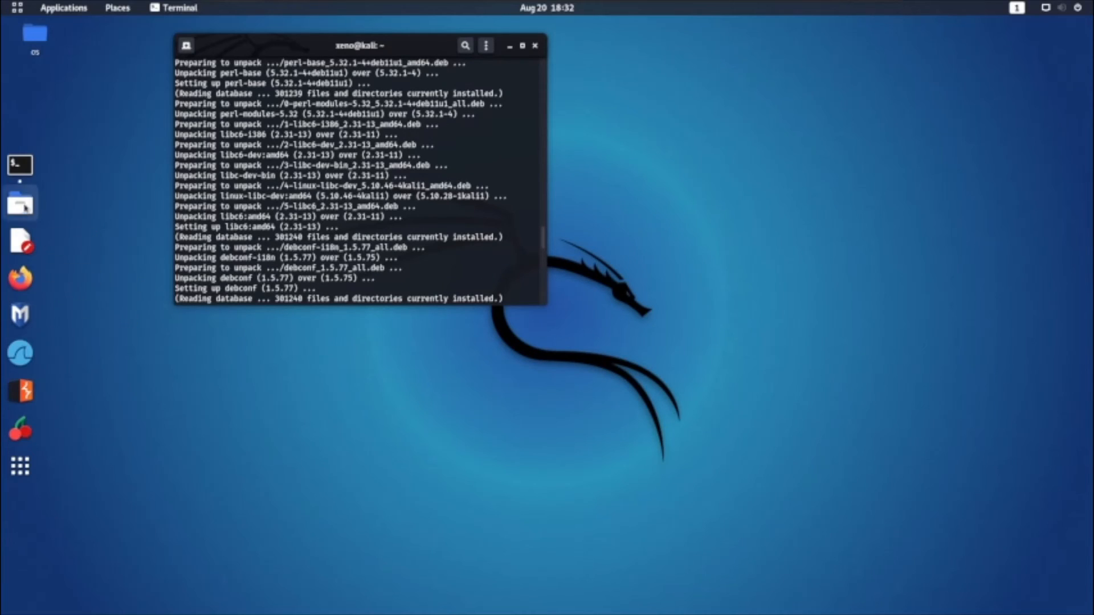
- Browse all pages of the Kali applications grid to examine the preinstalled tools, ending on the page with VirtualBox
{"action": "left_click", "coordinate": [19, 468]}
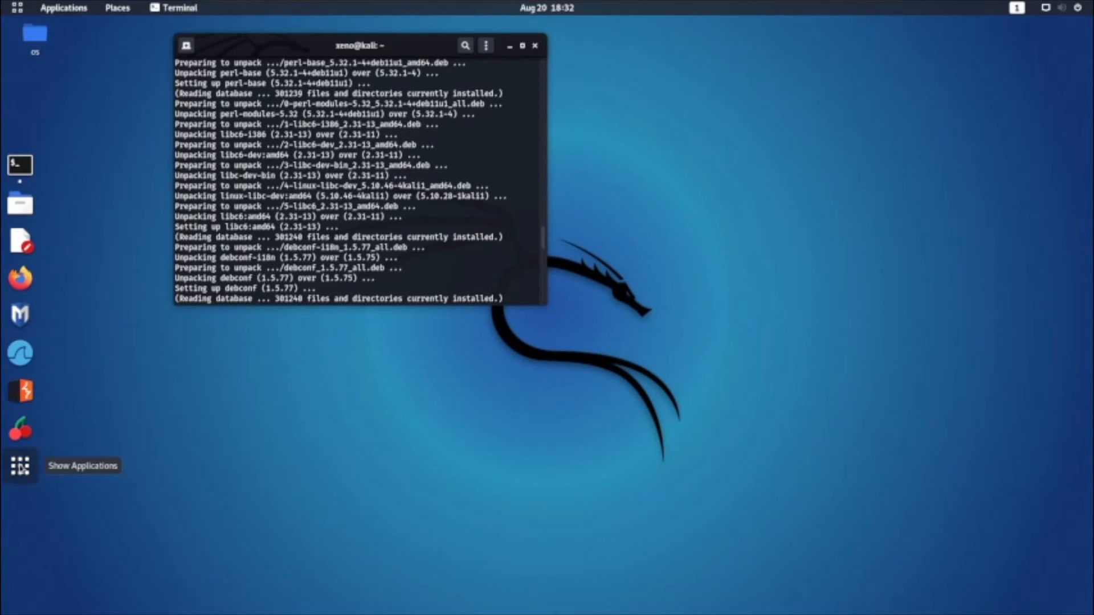
{"action": "scroll", "coordinate": [817, 307], "scroll_direction": "down", "scroll_amount": 5}
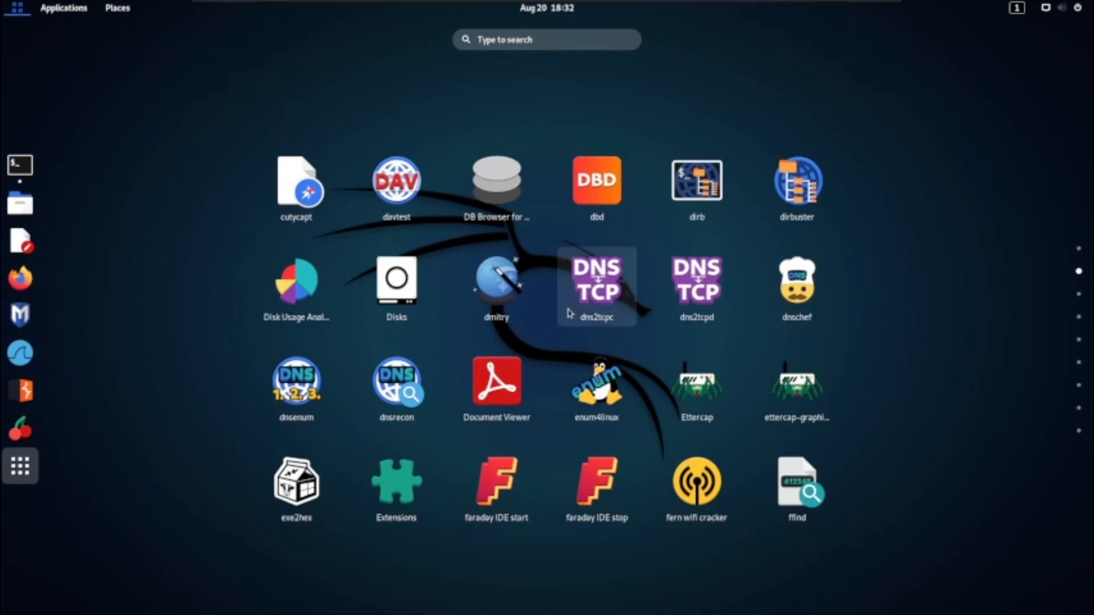
{"action": "scroll", "coordinate": [711, 310], "scroll_direction": "down", "scroll_amount": 2}
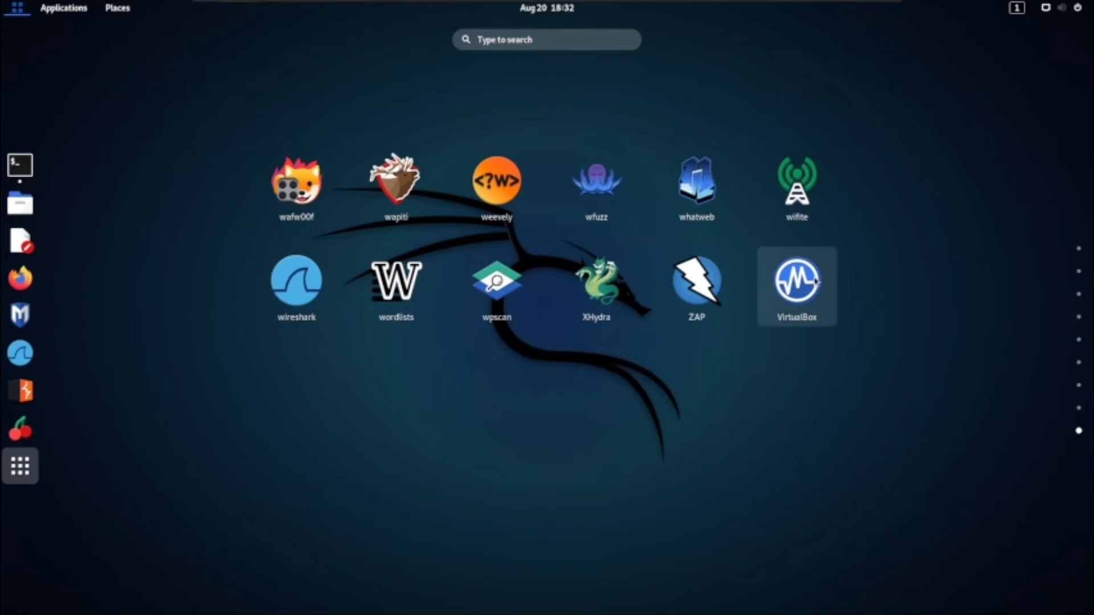
{"action": "scroll", "coordinate": [797, 296], "scroll_direction": "up", "scroll_amount": 1}
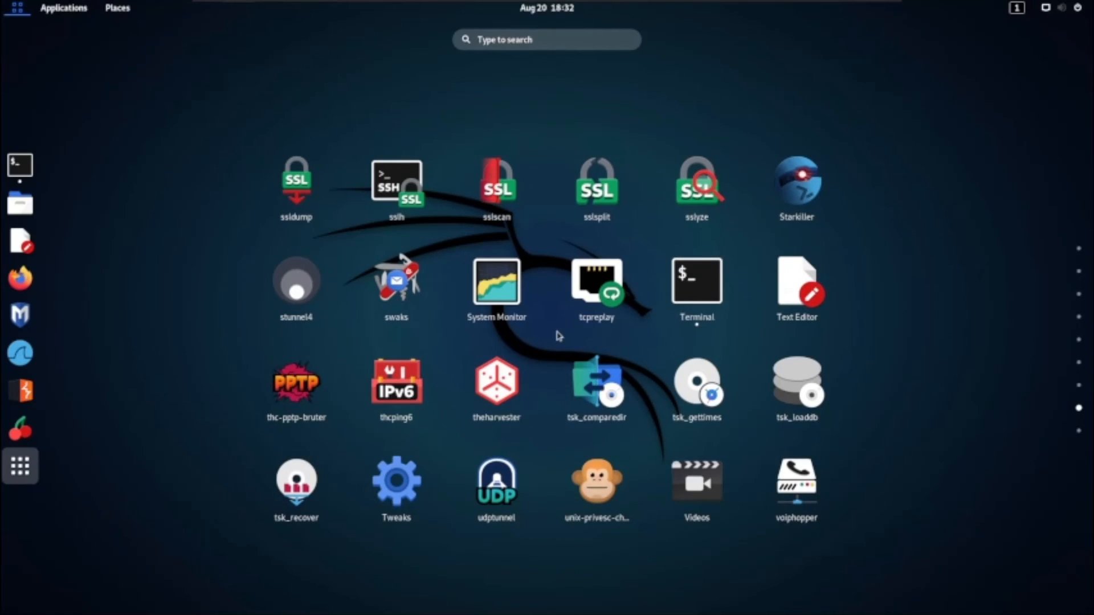
{"action": "scroll", "coordinate": [683, 319], "scroll_direction": "up", "scroll_amount": 1}
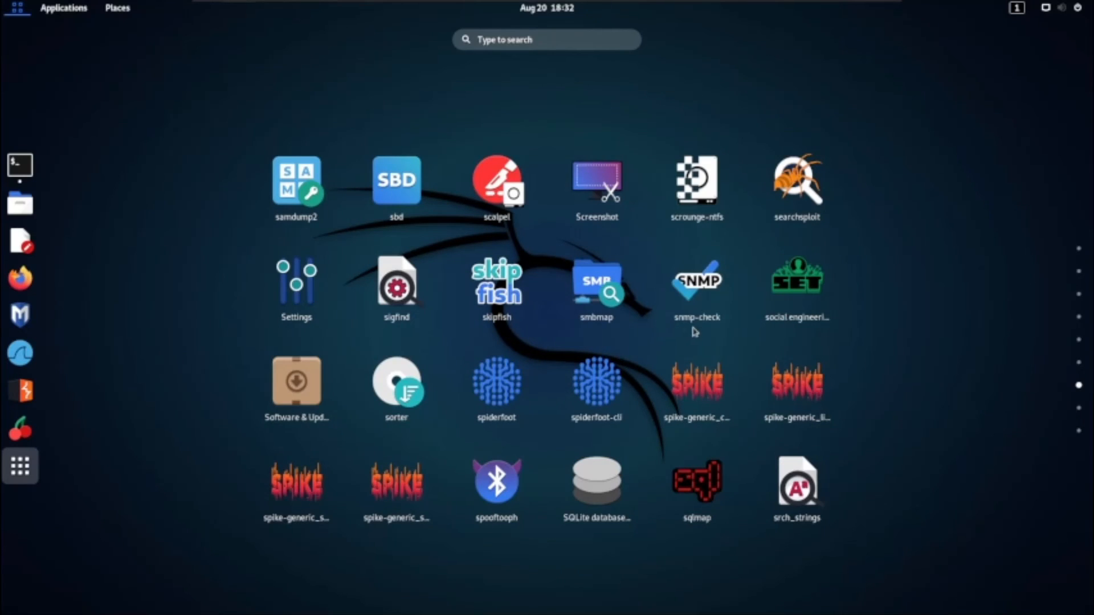
{"action": "scroll", "coordinate": [655, 329], "scroll_direction": "up", "scroll_amount": 3}
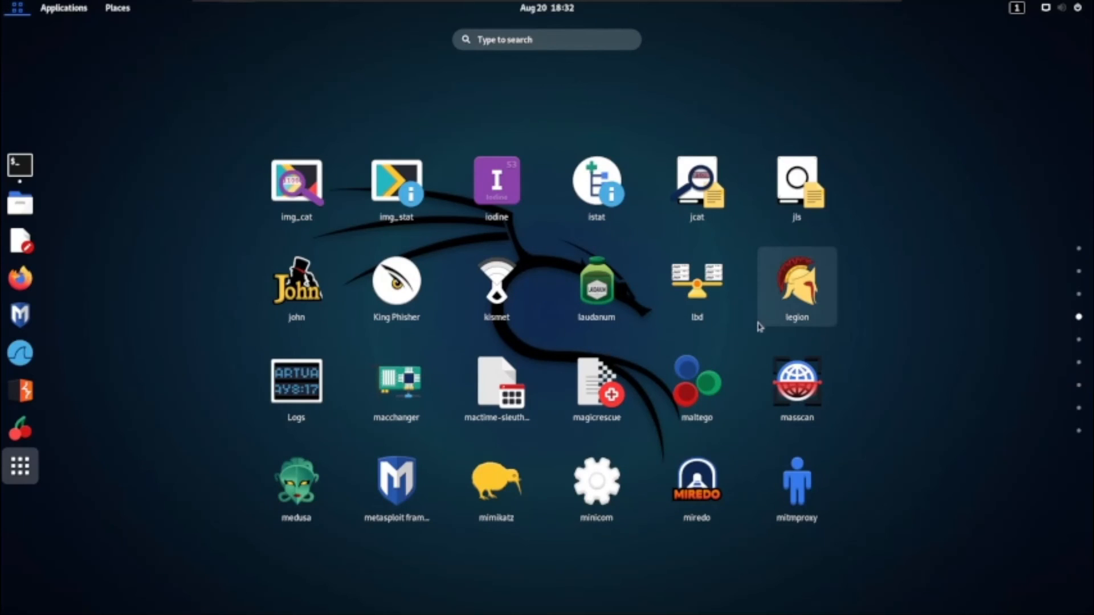
{"action": "scroll", "coordinate": [701, 475], "scroll_direction": "up", "scroll_amount": 1}
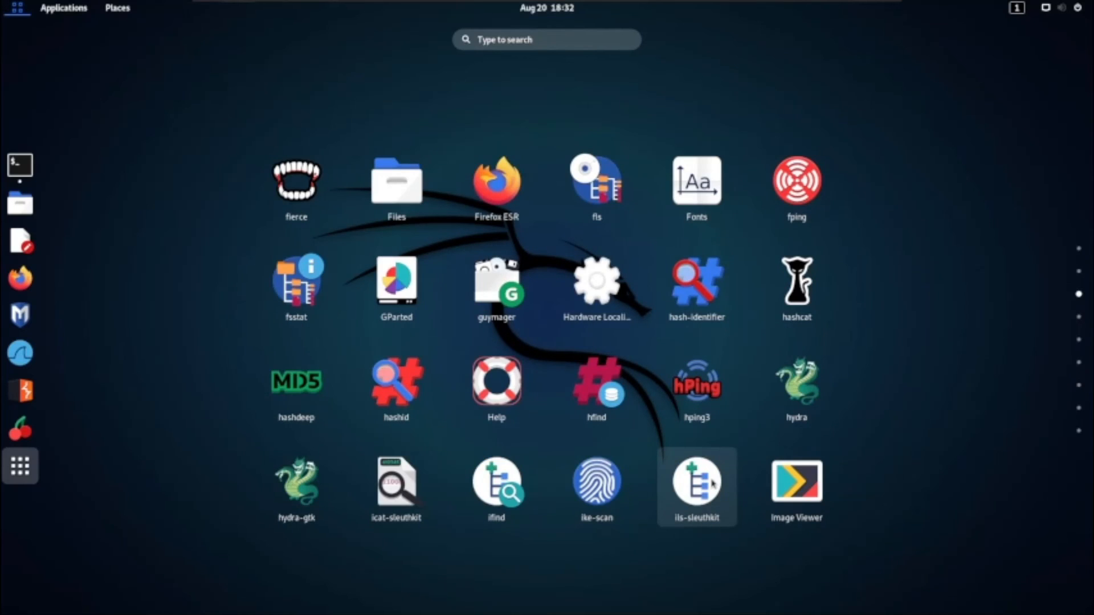
{"action": "scroll", "coordinate": [698, 480], "scroll_direction": "up", "scroll_amount": 2}
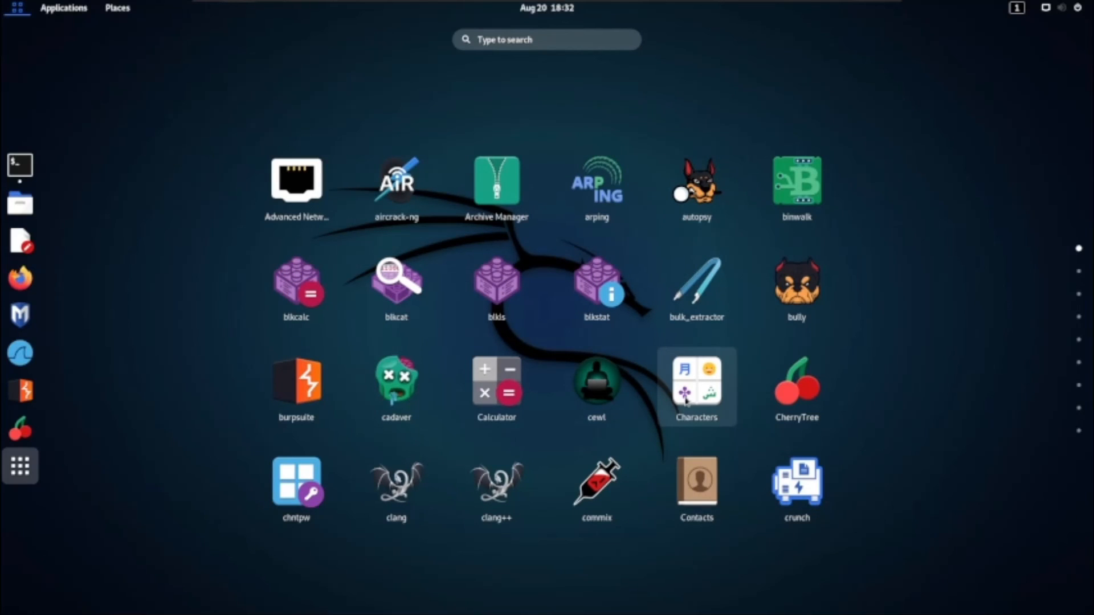
{"action": "scroll", "coordinate": [710, 362], "scroll_direction": "down", "scroll_amount": 1}
{"action": "scroll", "coordinate": [712, 353], "scroll_direction": "up", "scroll_amount": 1}
{"action": "scroll", "coordinate": [592, 350], "scroll_direction": "down", "scroll_amount": 1}
{"action": "scroll", "coordinate": [697, 377], "scroll_direction": "up", "scroll_amount": 1}
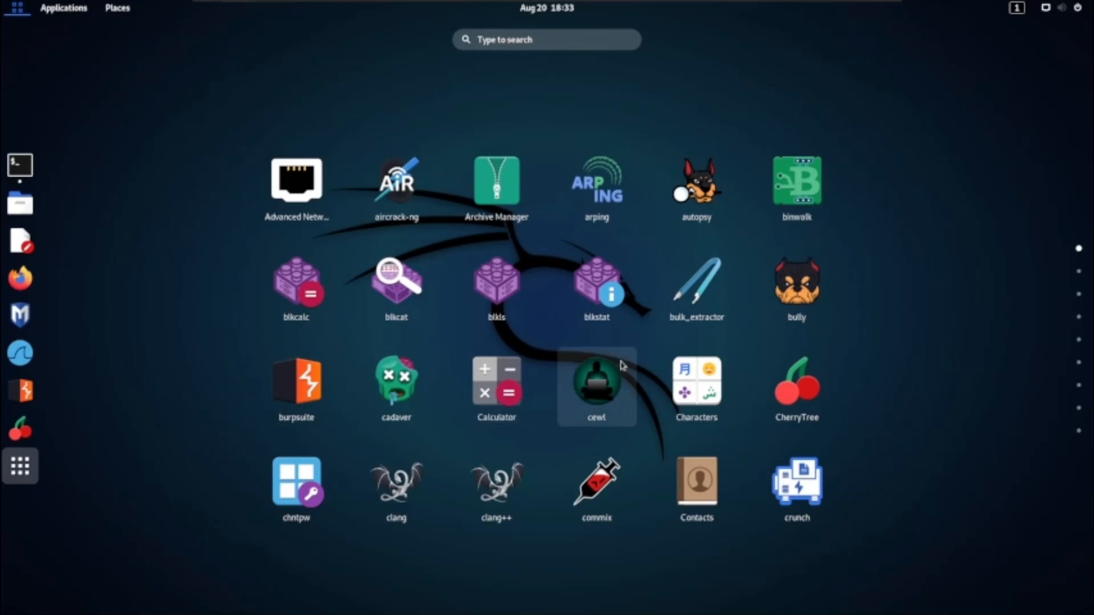
{"action": "scroll", "coordinate": [690, 361], "scroll_direction": "down", "scroll_amount": 1}
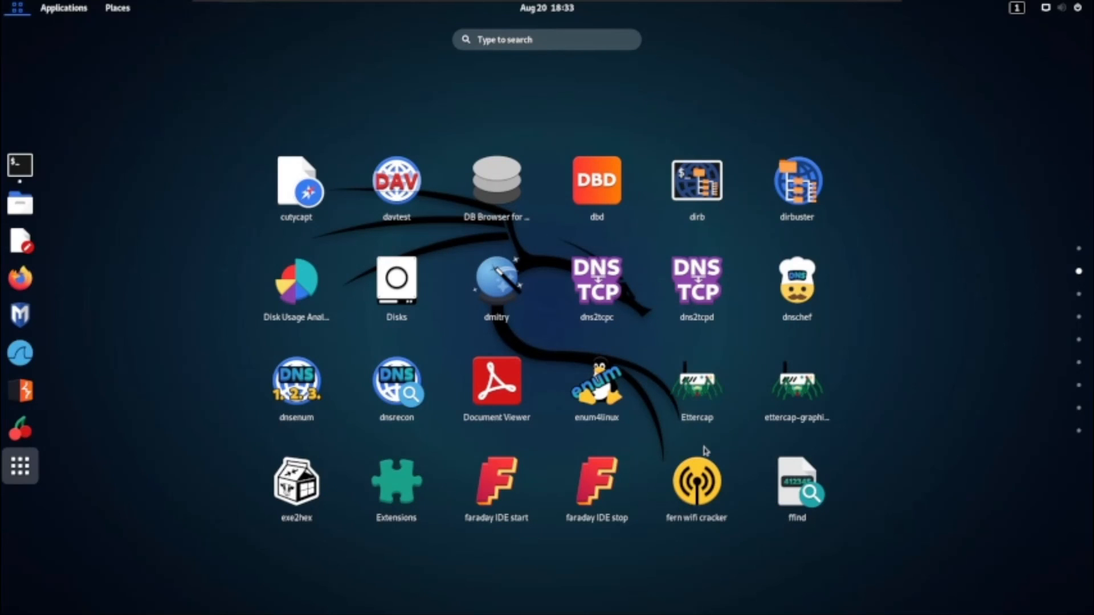
{"action": "scroll", "coordinate": [520, 415], "scroll_direction": "down", "scroll_amount": 1}
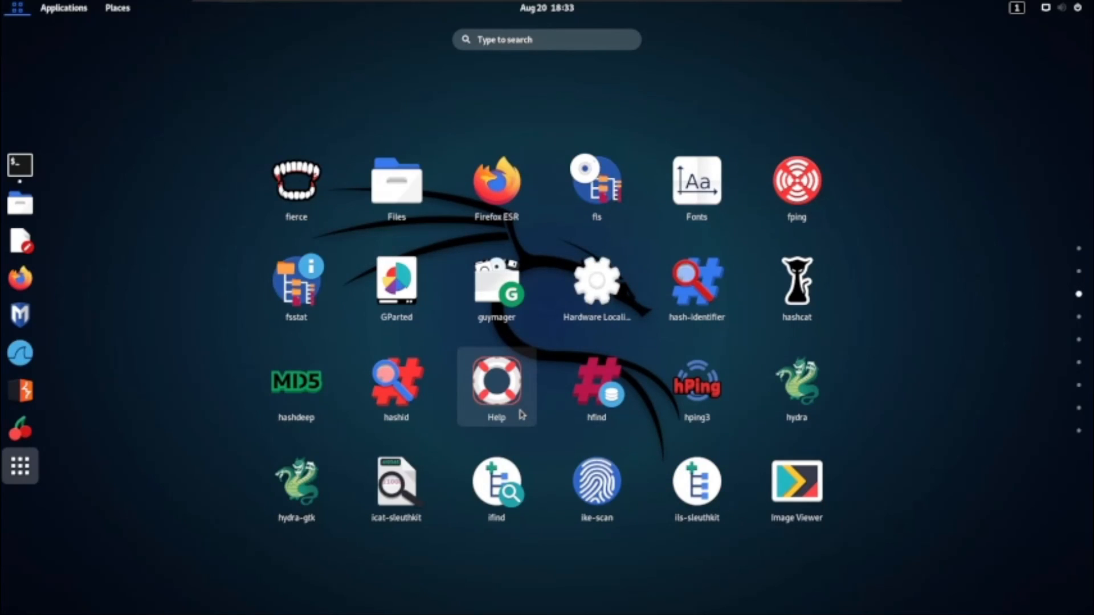
{"action": "scroll", "coordinate": [520, 415], "scroll_direction": "down", "scroll_amount": 1}
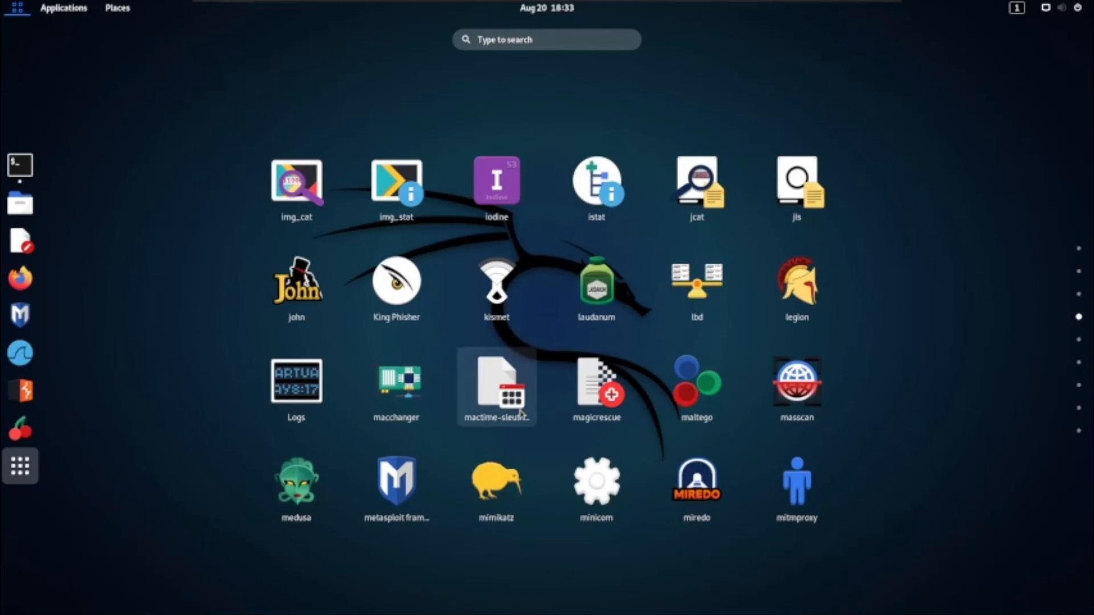
{"action": "scroll", "coordinate": [520, 410], "scroll_direction": "down", "scroll_amount": 1}
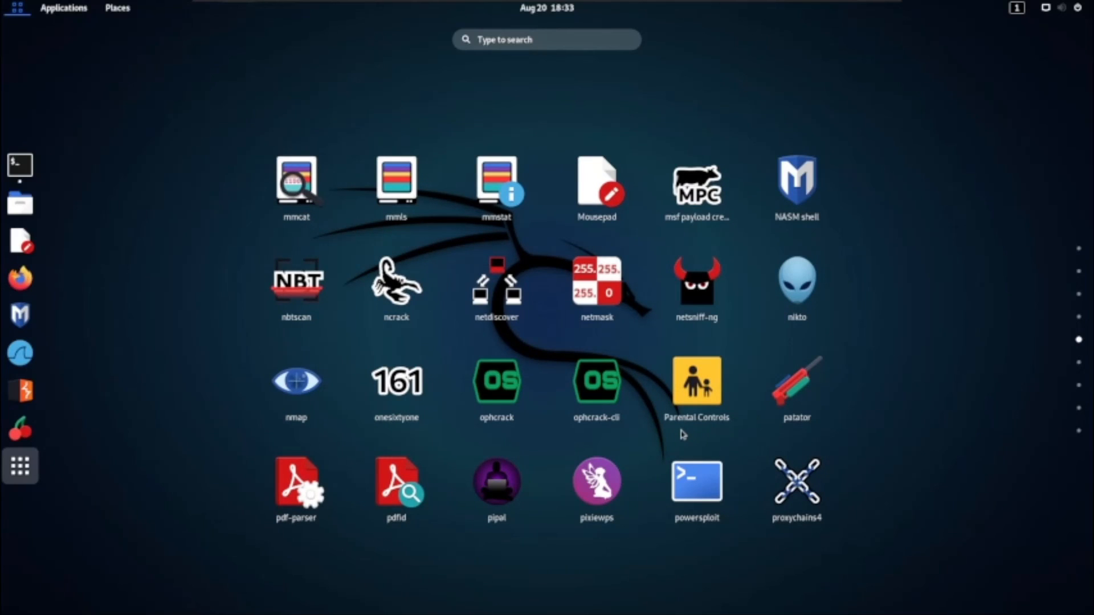
{"action": "scroll", "coordinate": [682, 435], "scroll_direction": "down", "scroll_amount": 1}
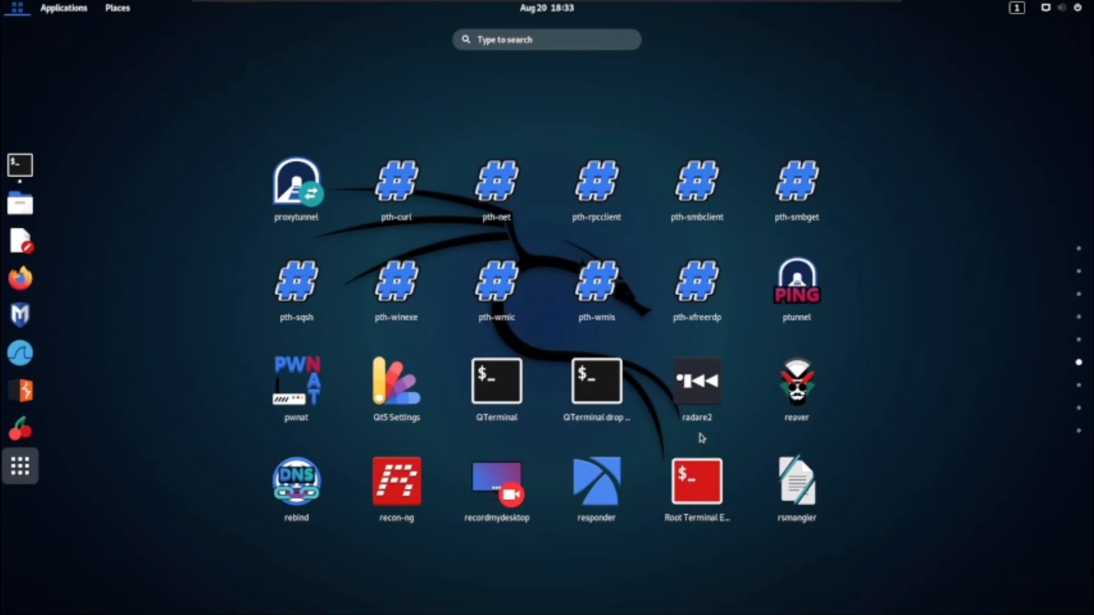
{"action": "scroll", "coordinate": [696, 433], "scroll_direction": "down", "scroll_amount": 1}
{"action": "scroll", "coordinate": [699, 429], "scroll_direction": "down", "scroll_amount": 1}
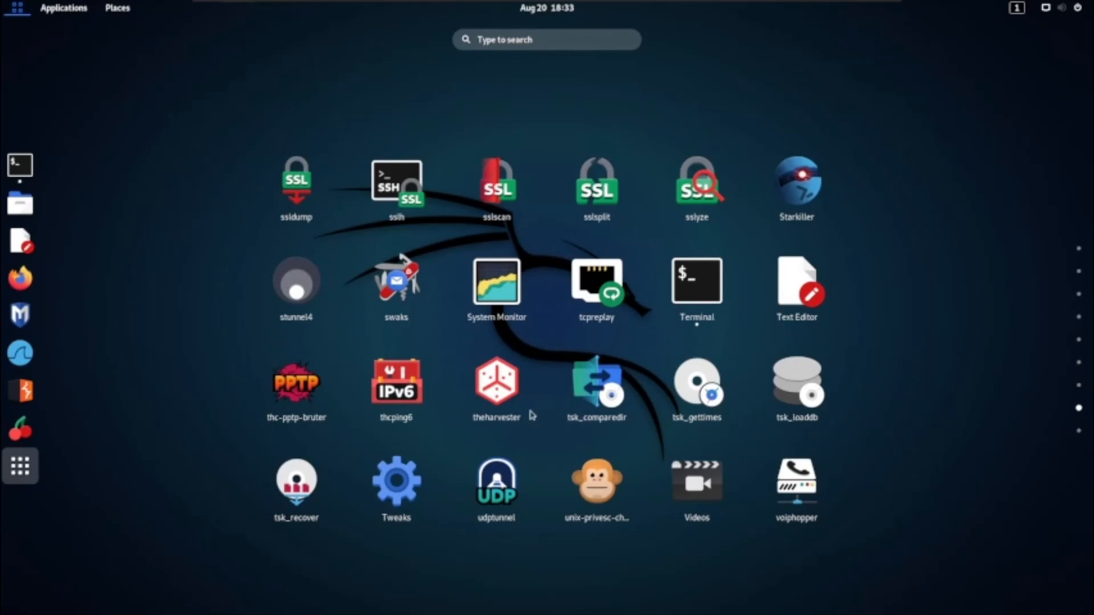
{"action": "scroll", "coordinate": [515, 401], "scroll_direction": "down", "scroll_amount": 1}
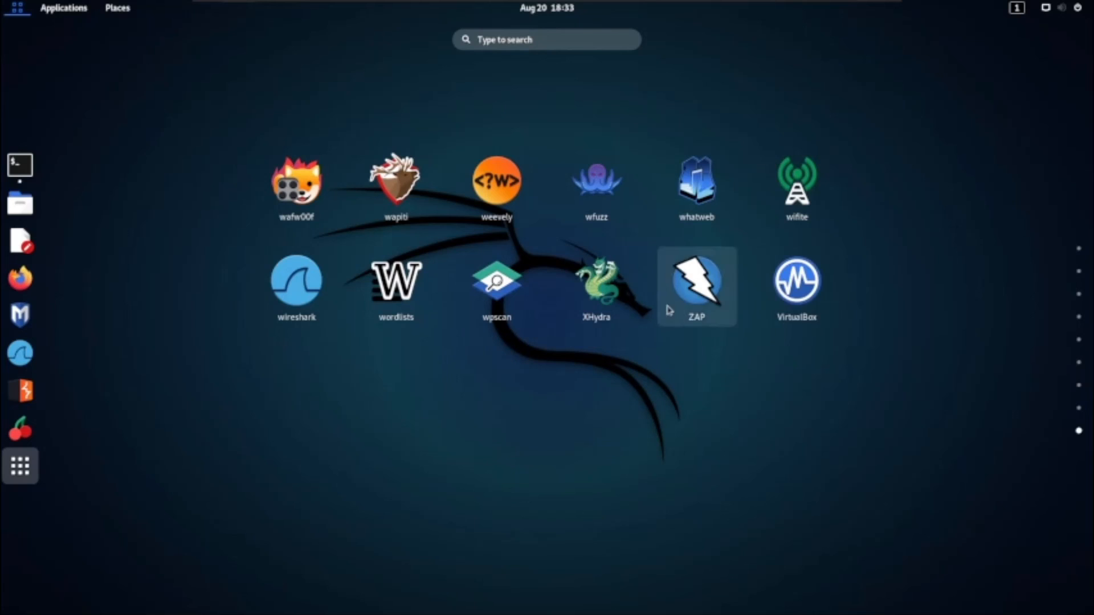
- Launch VirtualBox inside Kali, minimize its manager window, and minimize the terminal after checking the latest upgrade output
{"action": "left_click", "coordinate": [812, 279]}
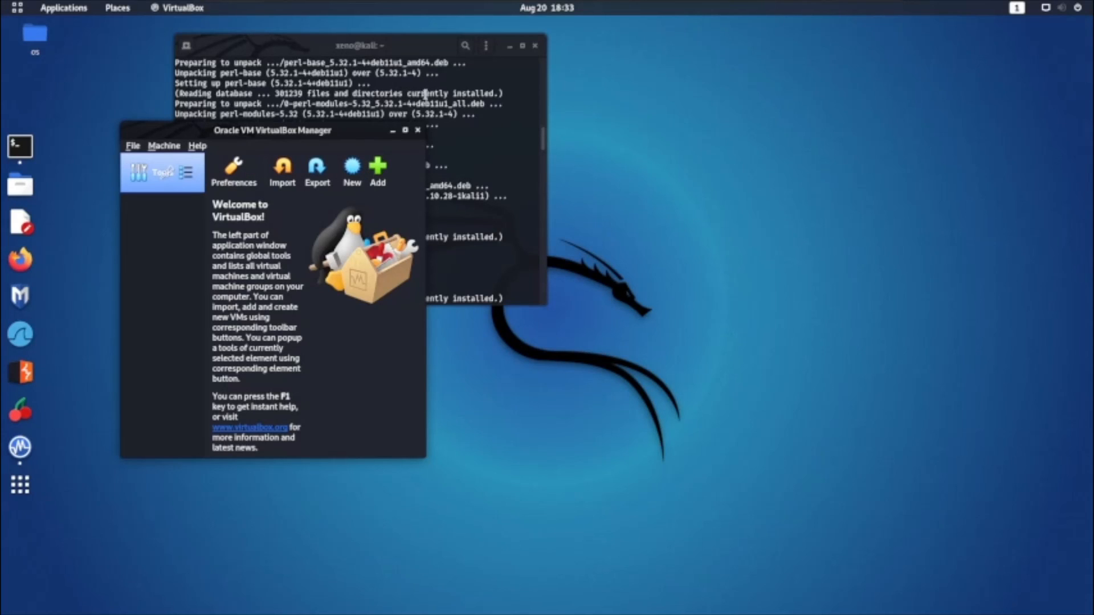
{"action": "left_click", "coordinate": [393, 133]}
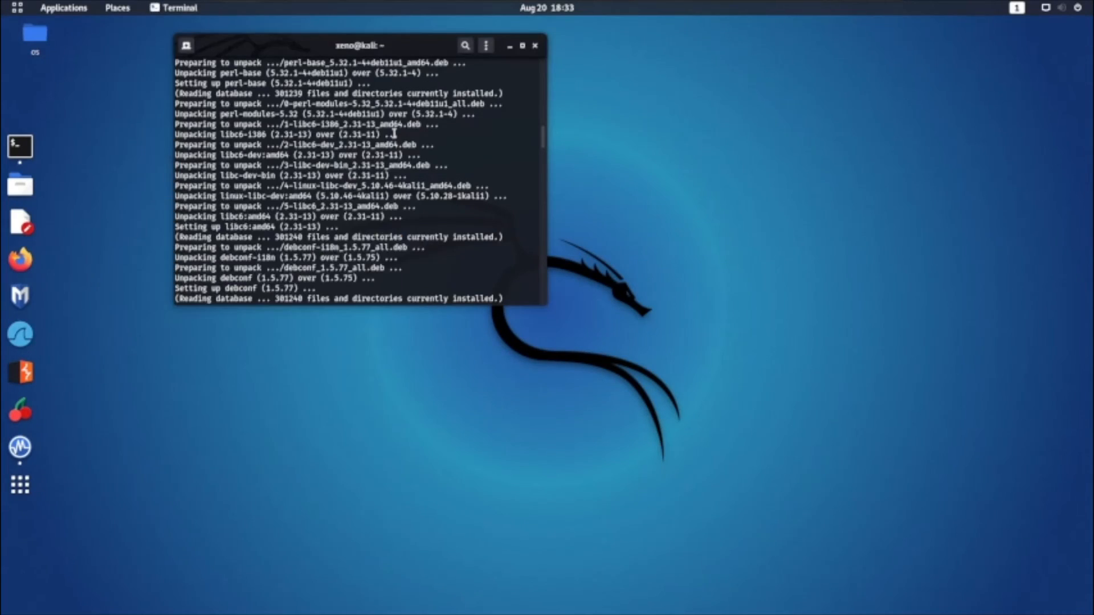
{"action": "left_click_drag", "start_coordinate": [540, 132], "coordinate": [554, 292]}
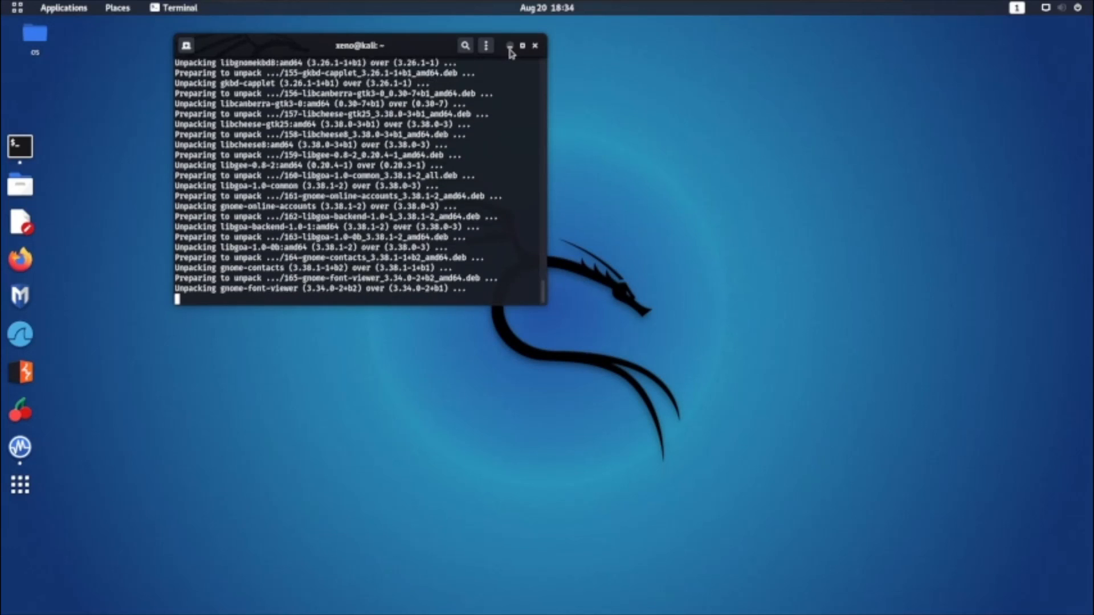
{"action": "left_click", "coordinate": [510, 48]}
- Minimize the full-screen kali linux virtual machine and switch to Streamlabs OBS on the Windows desktop
{"action": "mouse_move", "coordinate": [645, 5]}
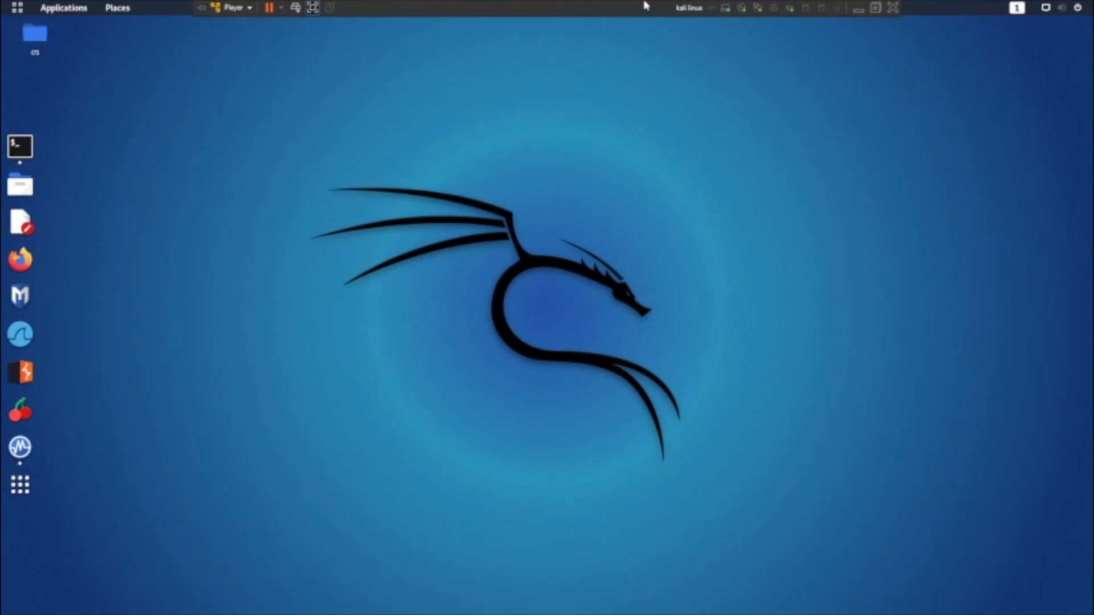
{"action": "left_click", "coordinate": [858, 8]}
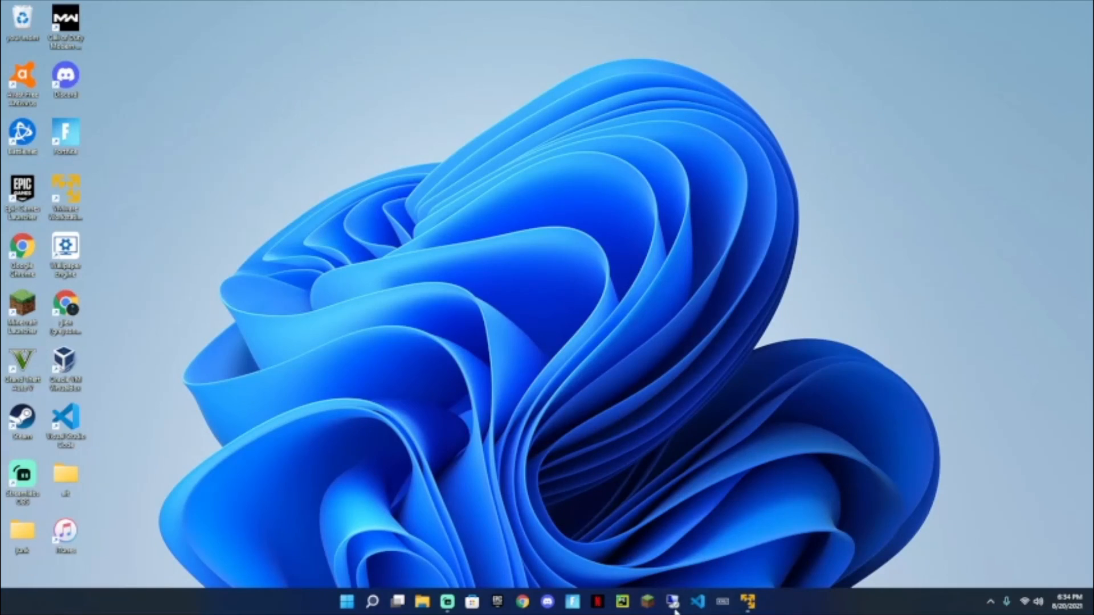
{"action": "left_click", "coordinate": [448, 602]}
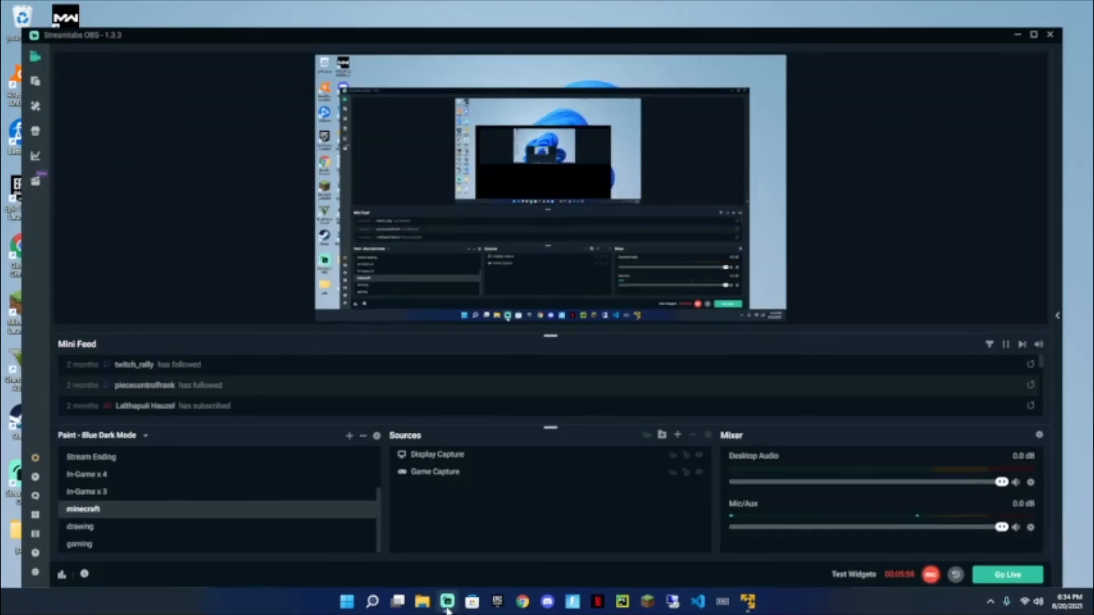